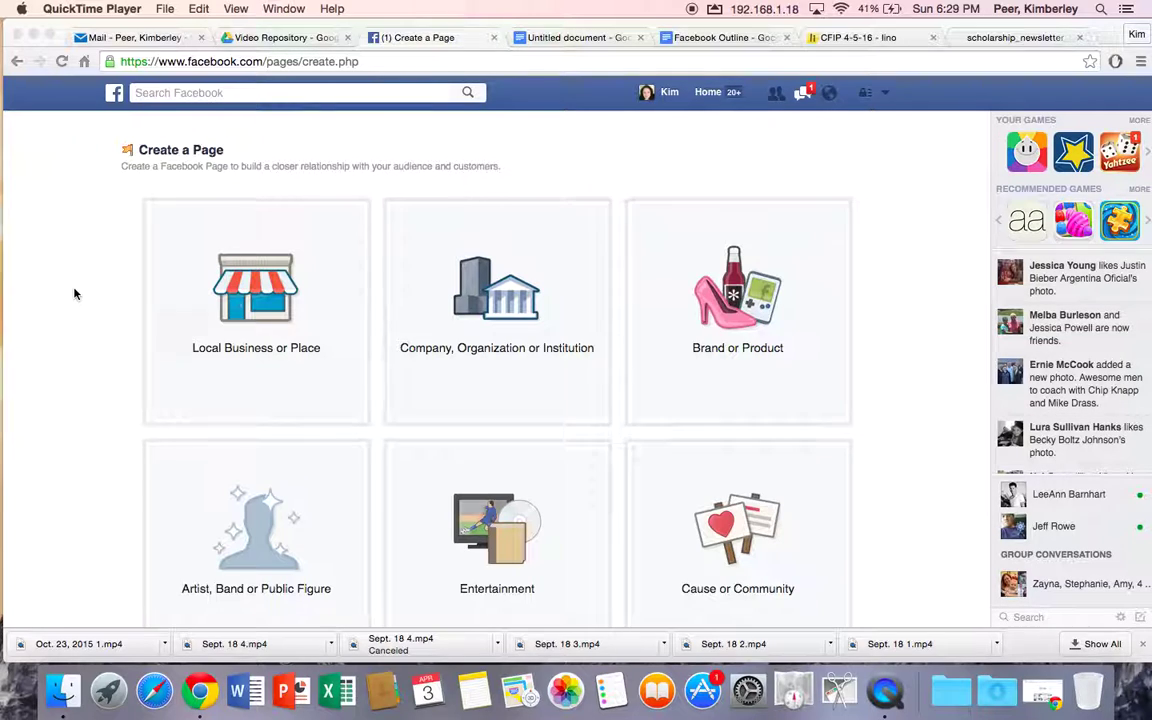
Choose the Artist, Band or Public Figure page type with the Teacher category.
{"action": "scroll", "coordinate": [74, 293], "scroll_direction": "down", "scroll_amount": 1}
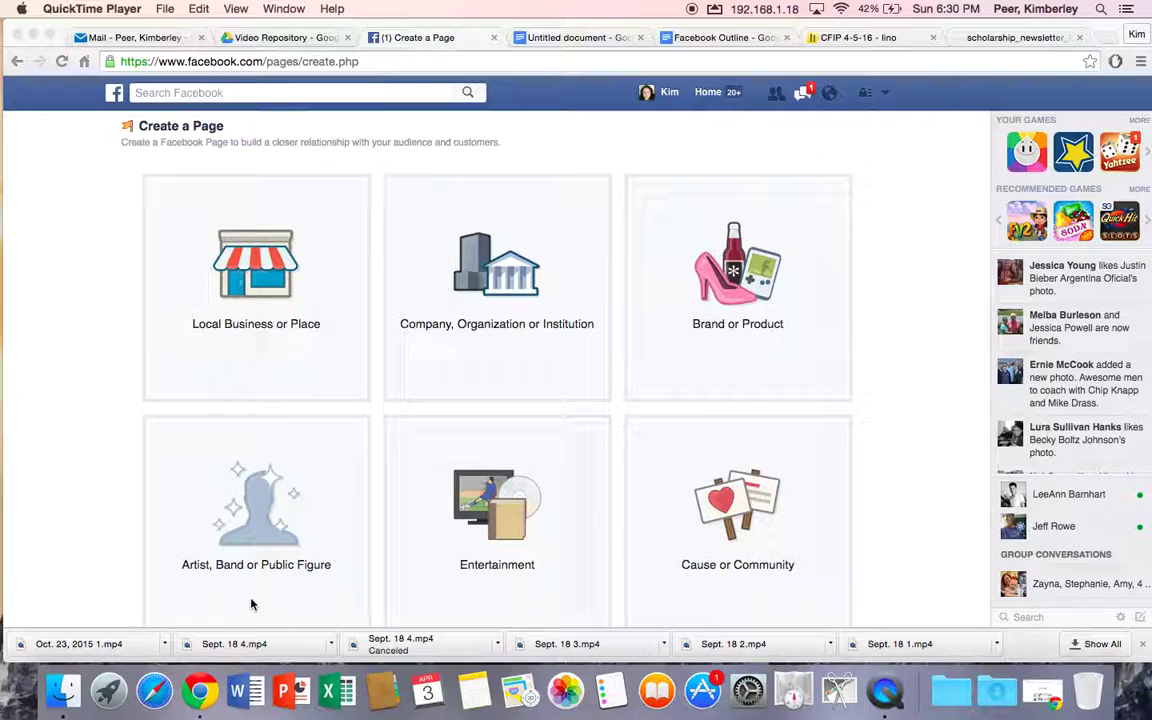
{"action": "left_click", "coordinate": [268, 539]}
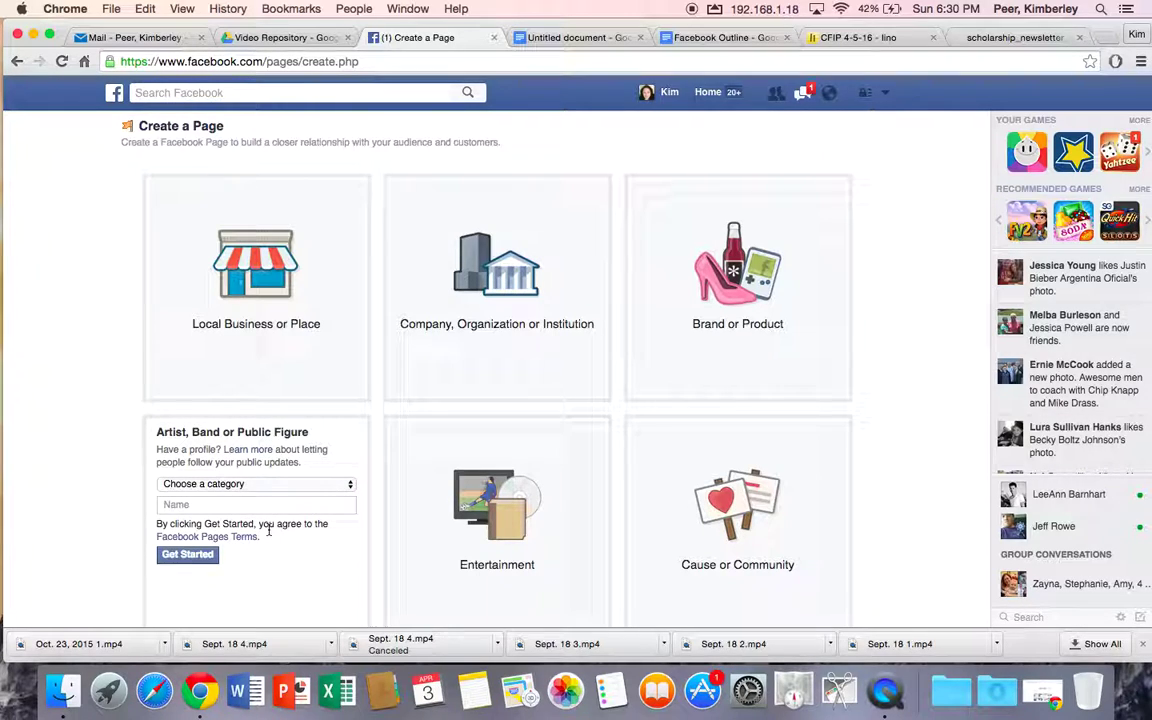
{"action": "left_click", "coordinate": [348, 485]}
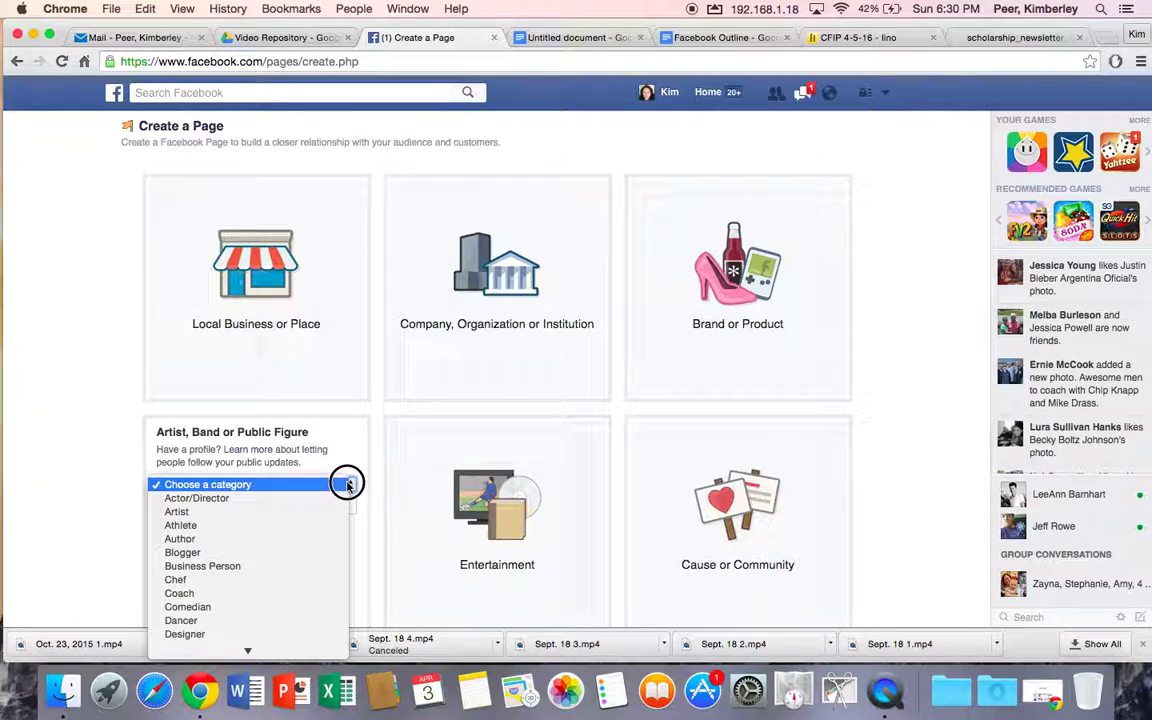
{"action": "scroll", "coordinate": [298, 612], "scroll_direction": "down", "scroll_amount": 5}
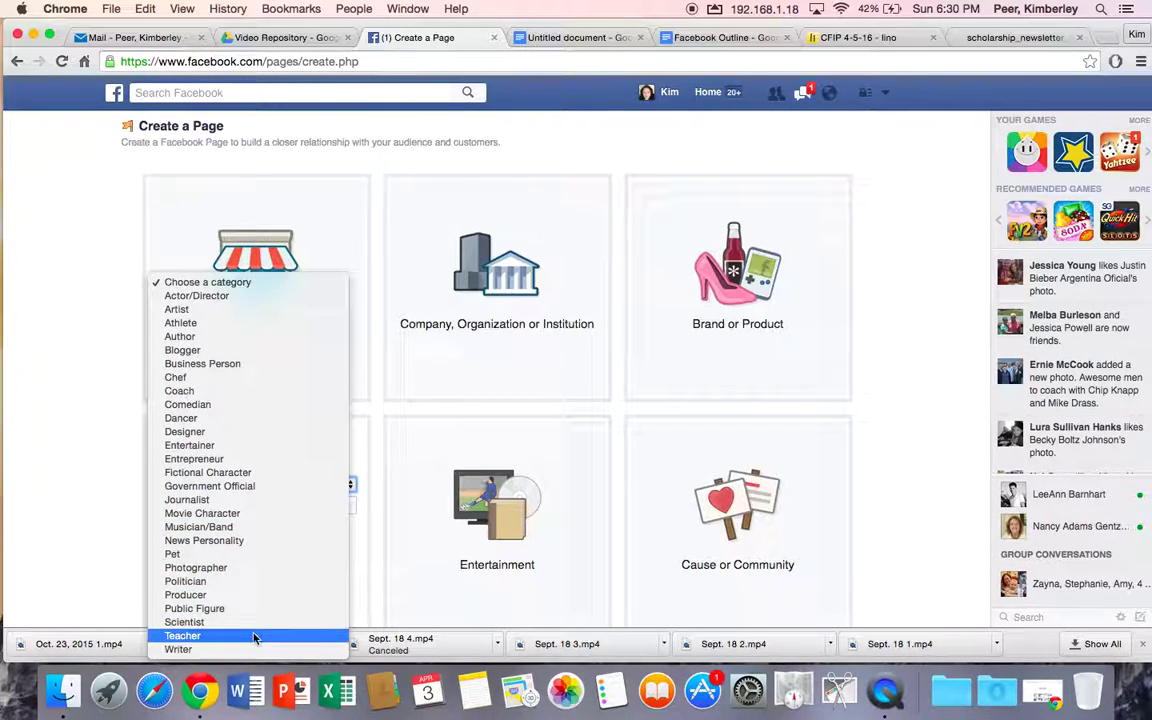
{"action": "left_click", "coordinate": [255, 635]}
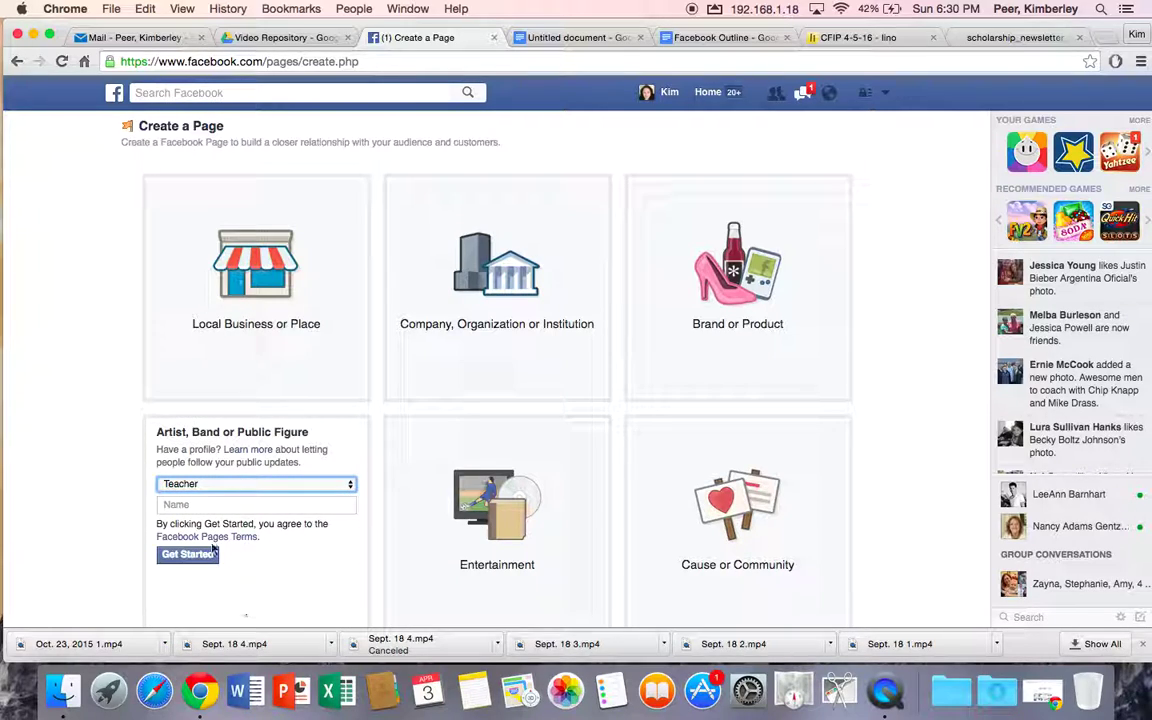
Name the page 'WCPS InstTech Kim Peer' and create it with Get Started.
{"action": "left_click", "coordinate": [186, 505]}
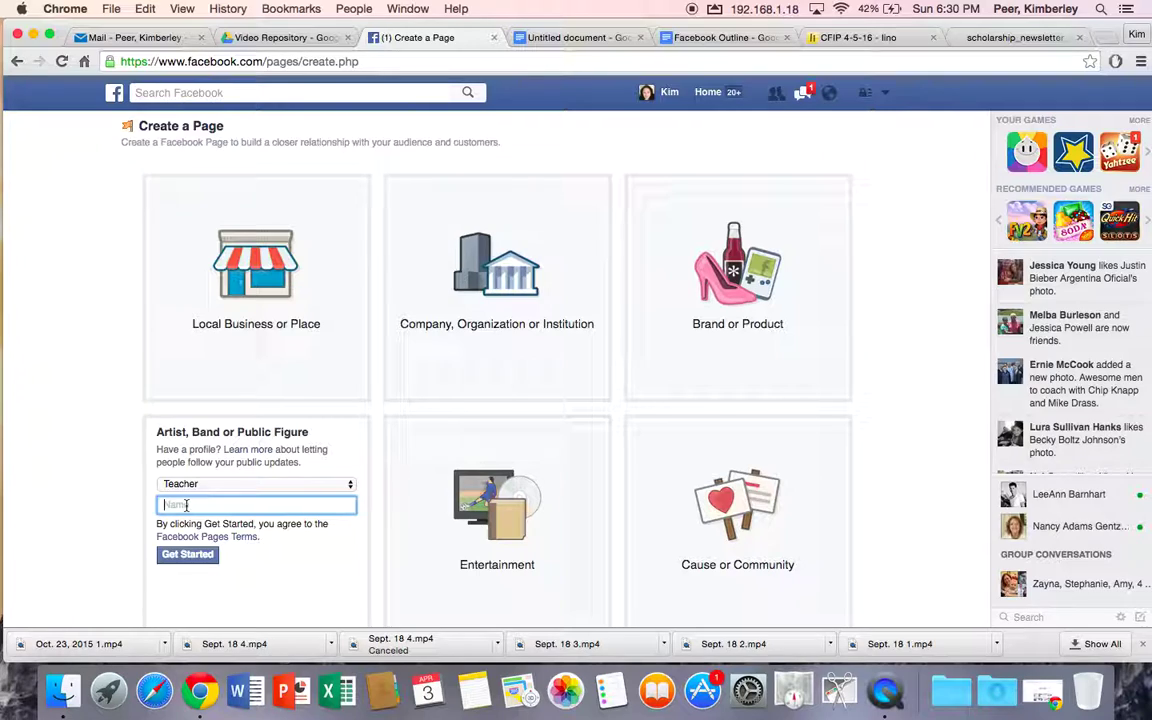
{"action": "type", "text": "WCPS InstTech Kim Peer"}
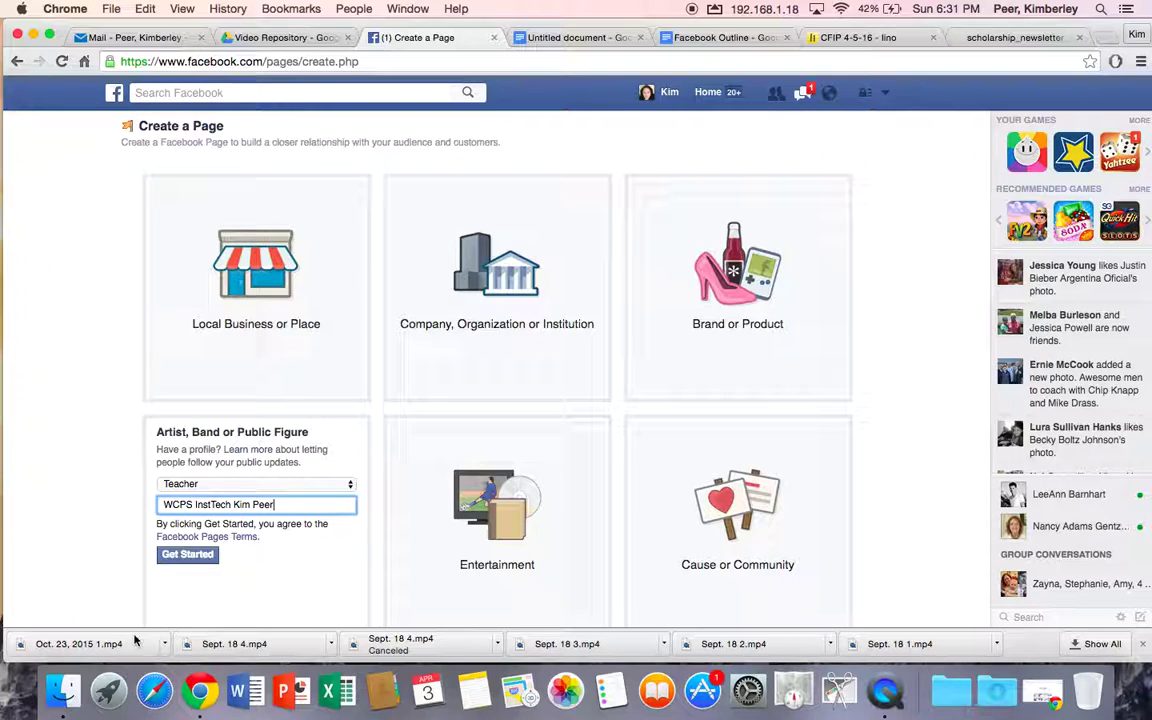
{"action": "left_click", "coordinate": [189, 556]}
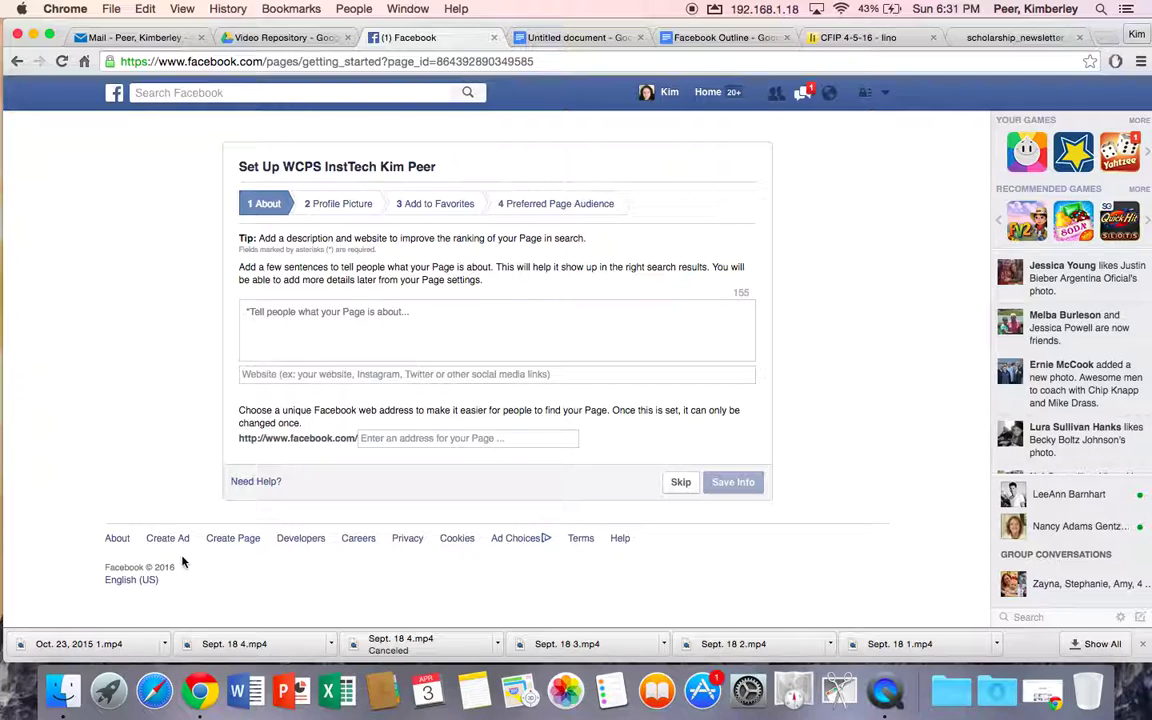
Enter the description 'Ideas for using Instructional Technology in the classroom.' and the web address 'wcpsinsttechkimpeer'.
{"action": "left_click", "coordinate": [437, 316]}
{"action": "type", "text": "Ideas"}
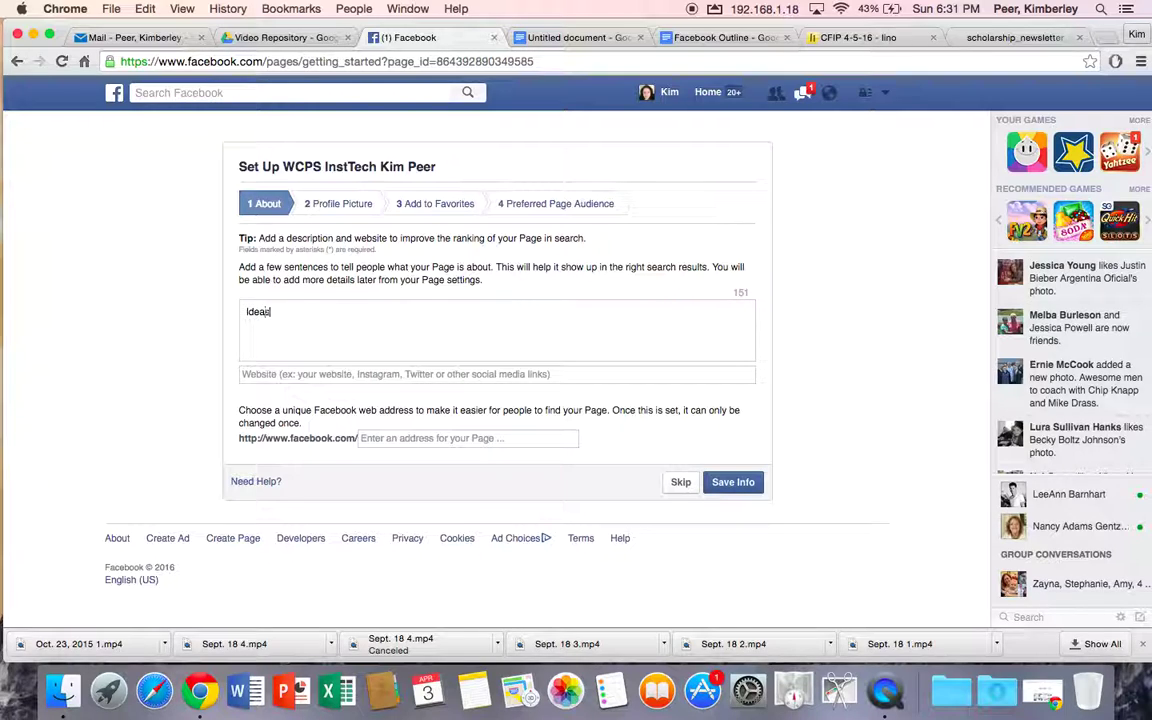
{"action": "type", "text": " for using I"}
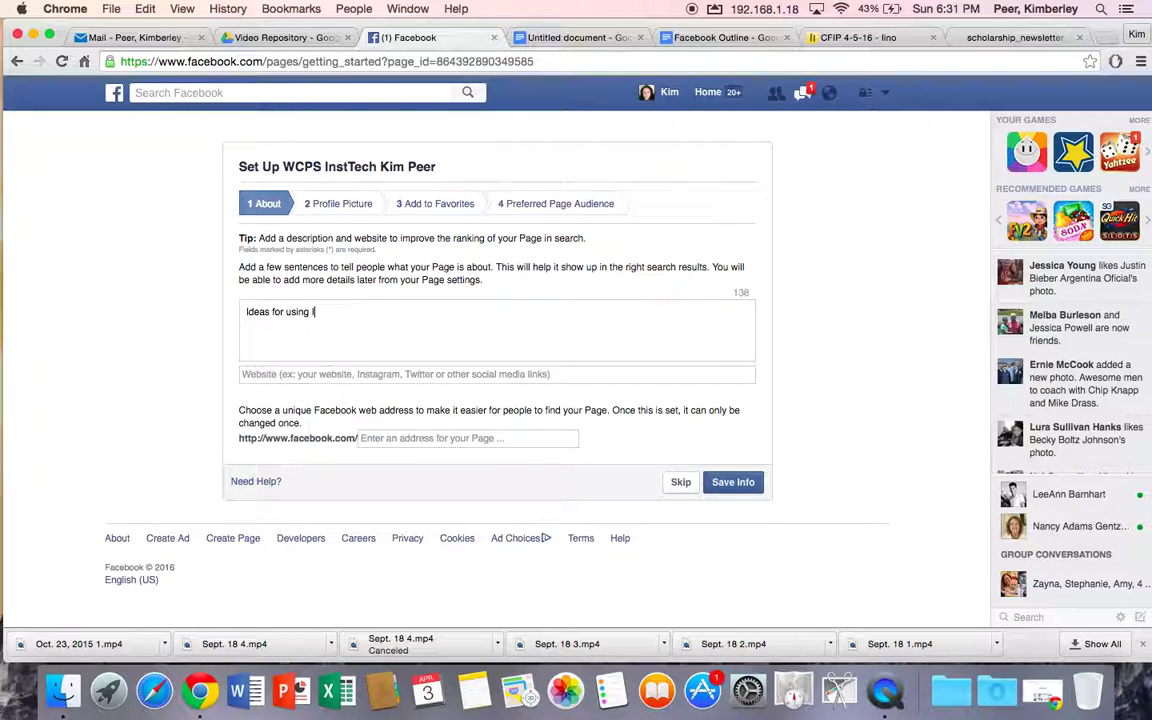
{"action": "type", "text": "nstructional Technolo"}
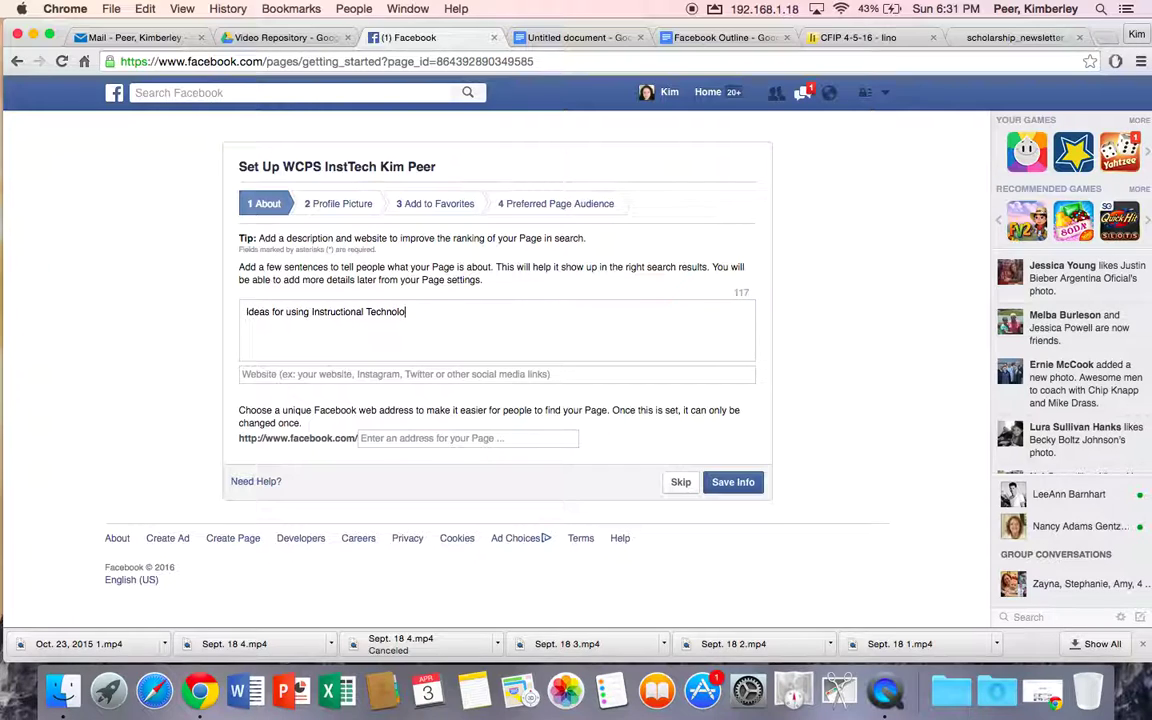
{"action": "type", "text": "gy in the classroom."}
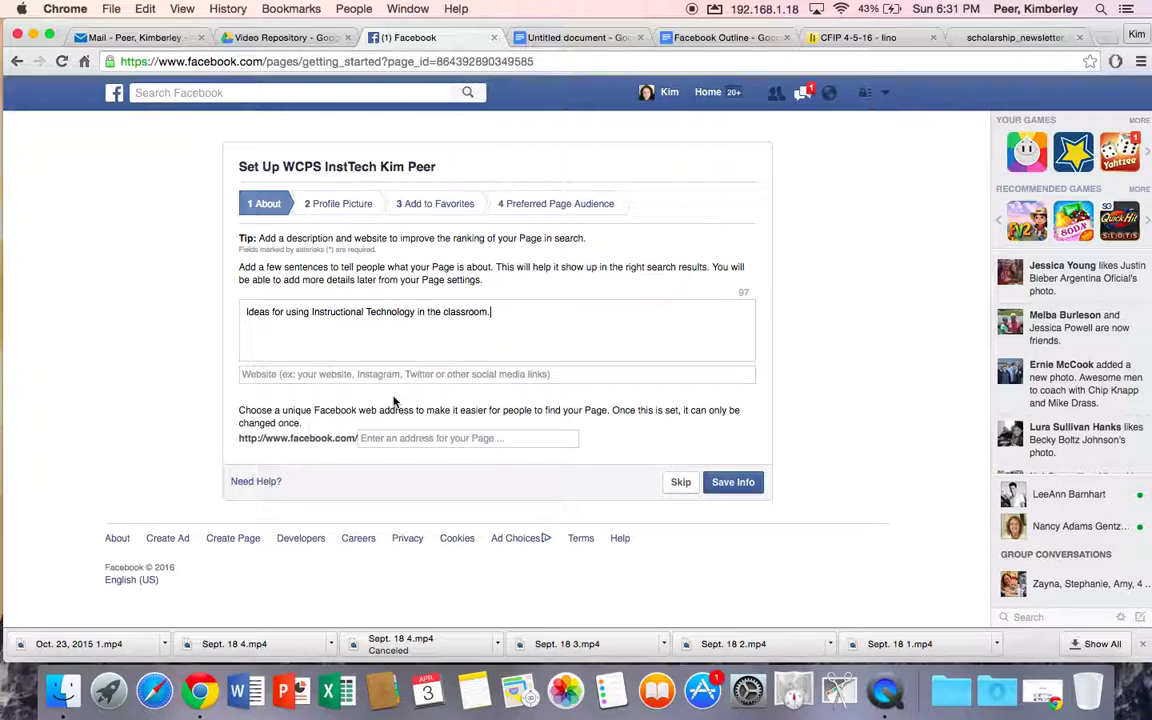
{"action": "left_click", "coordinate": [290, 375]}
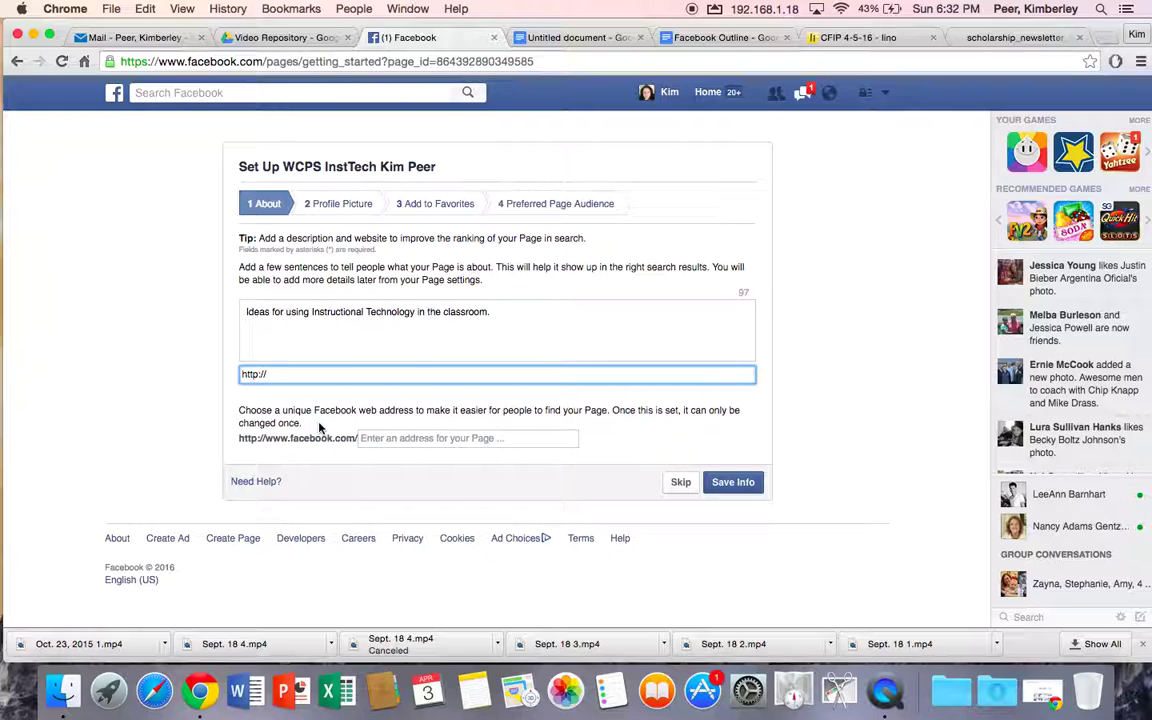
{"action": "left_click", "coordinate": [388, 438]}
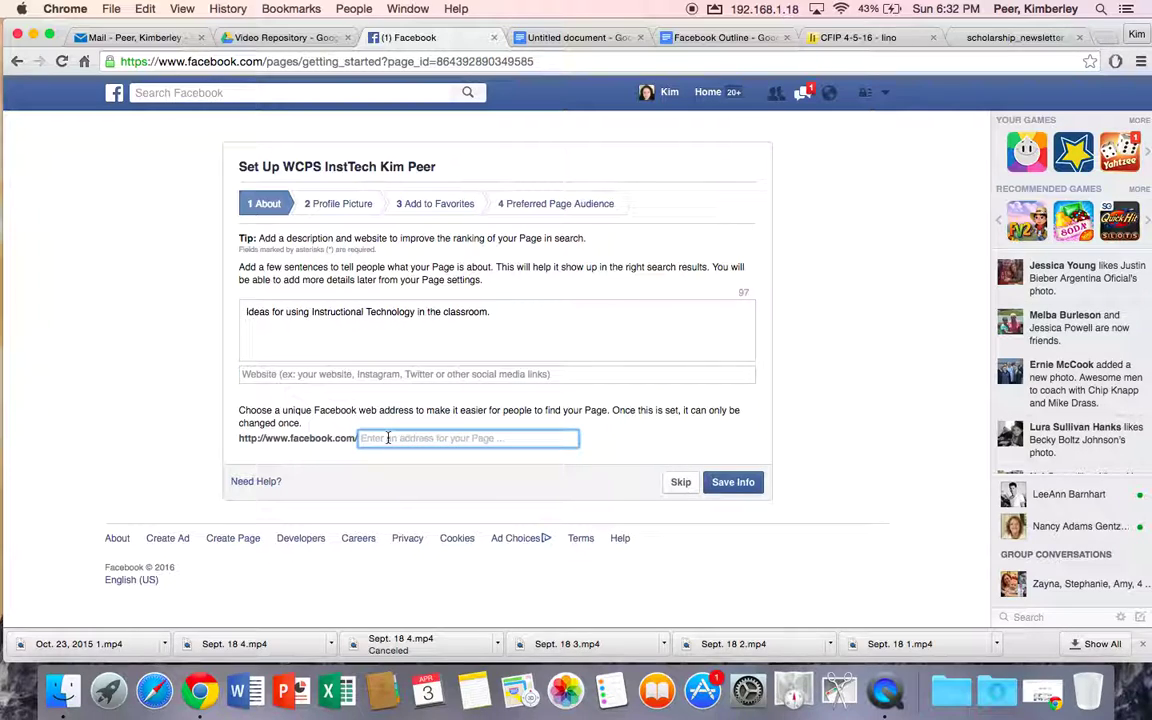
{"action": "type", "text": "wcp"}
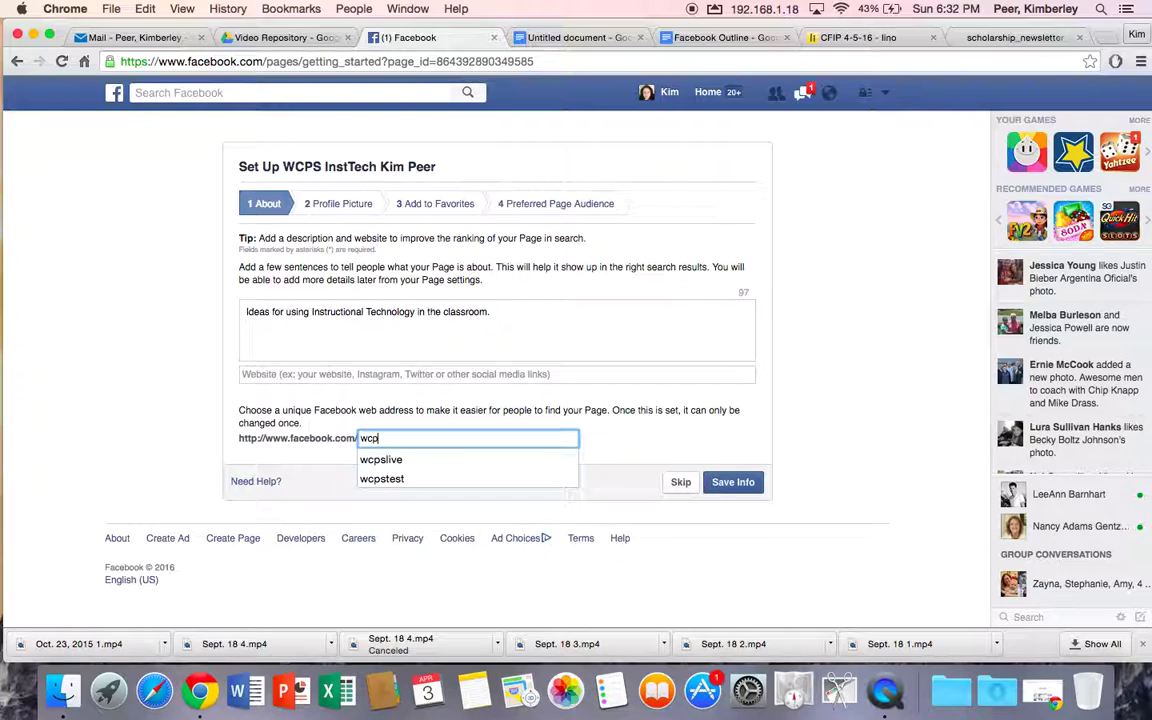
{"action": "type", "text": "sins"}
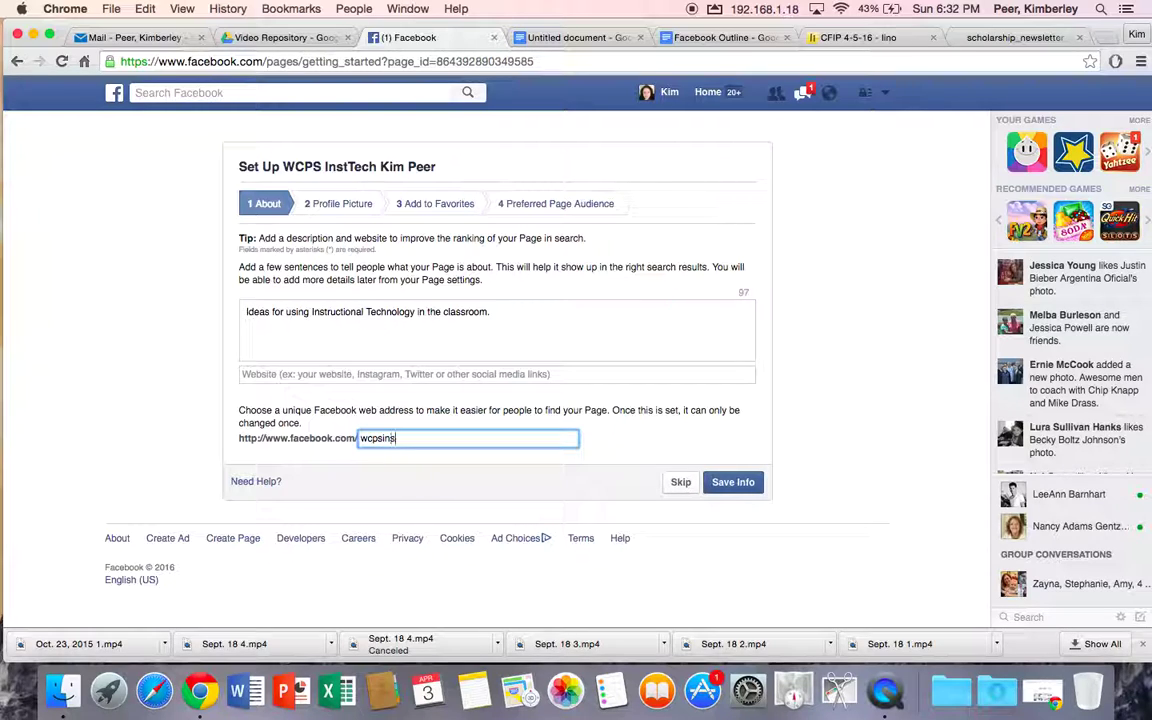
{"action": "type", "text": "ttechkimpeer"}
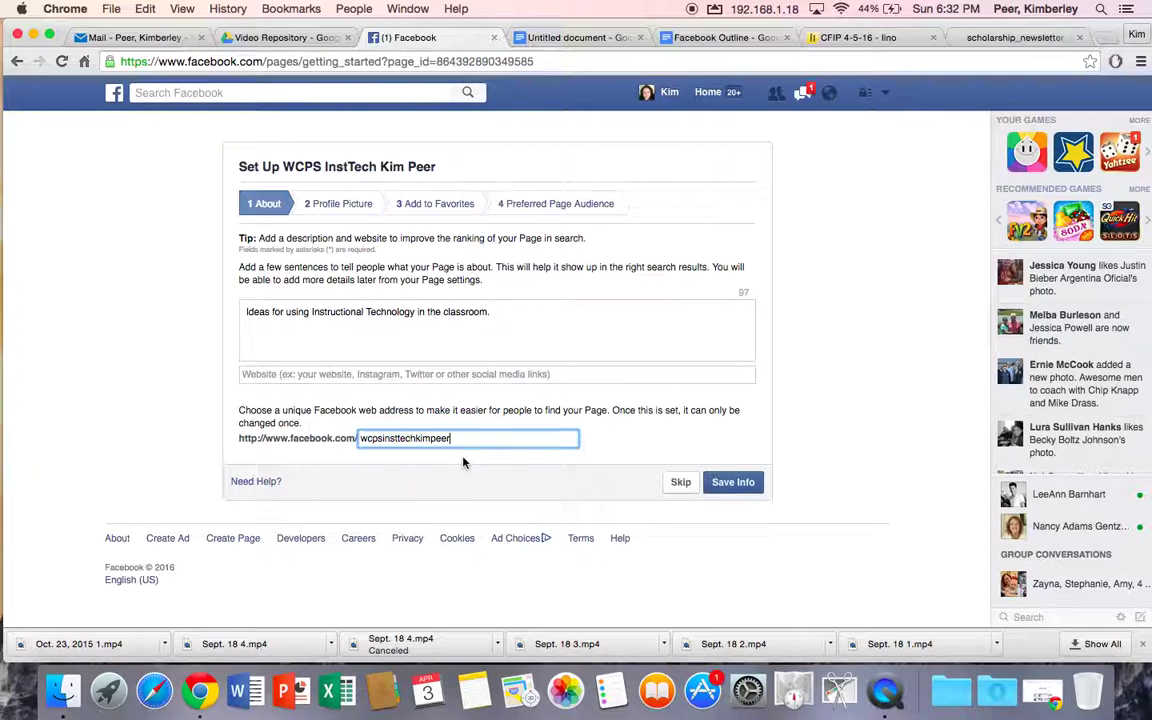
Save the About details and start choosing a profile picture from the computer.
{"action": "left_click", "coordinate": [748, 483]}
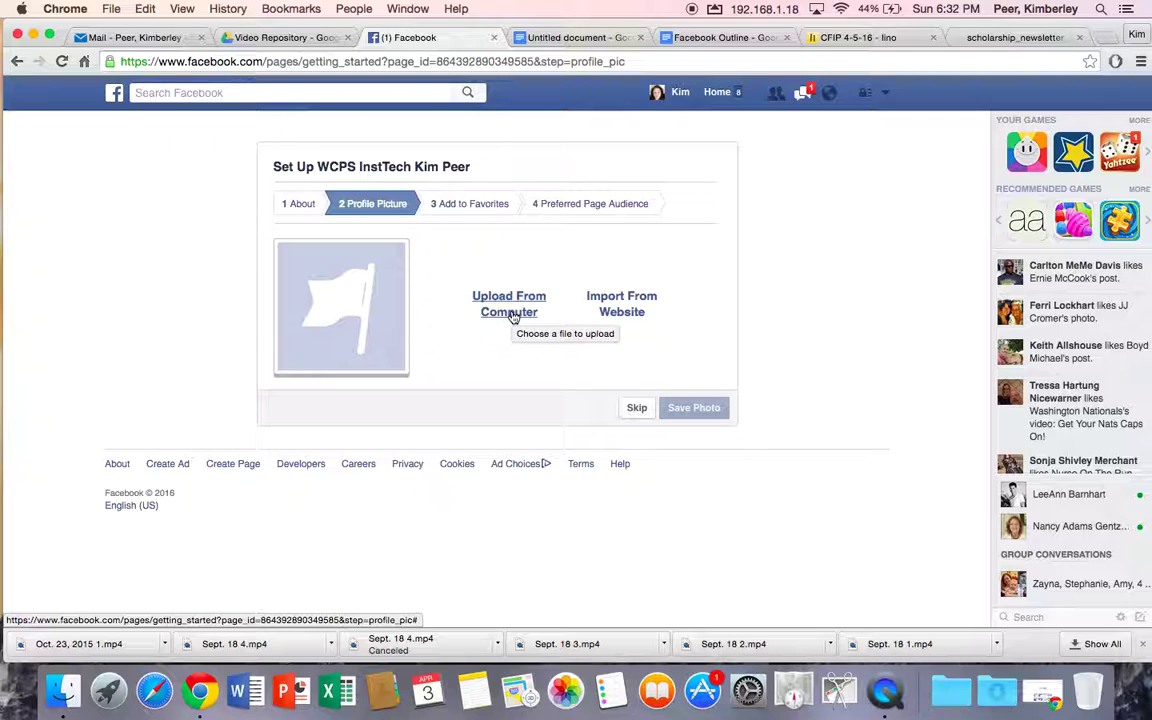
{"action": "left_click", "coordinate": [512, 314]}
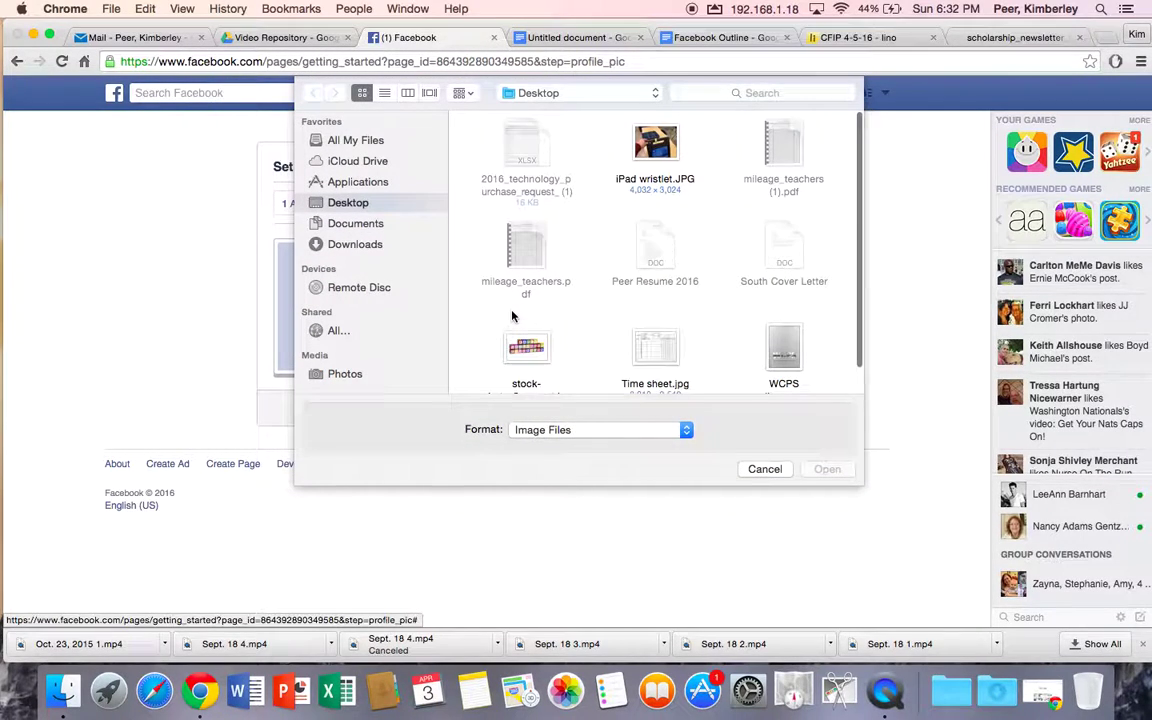
{"action": "scroll", "coordinate": [383, 307], "scroll_direction": "down", "scroll_amount": 2}
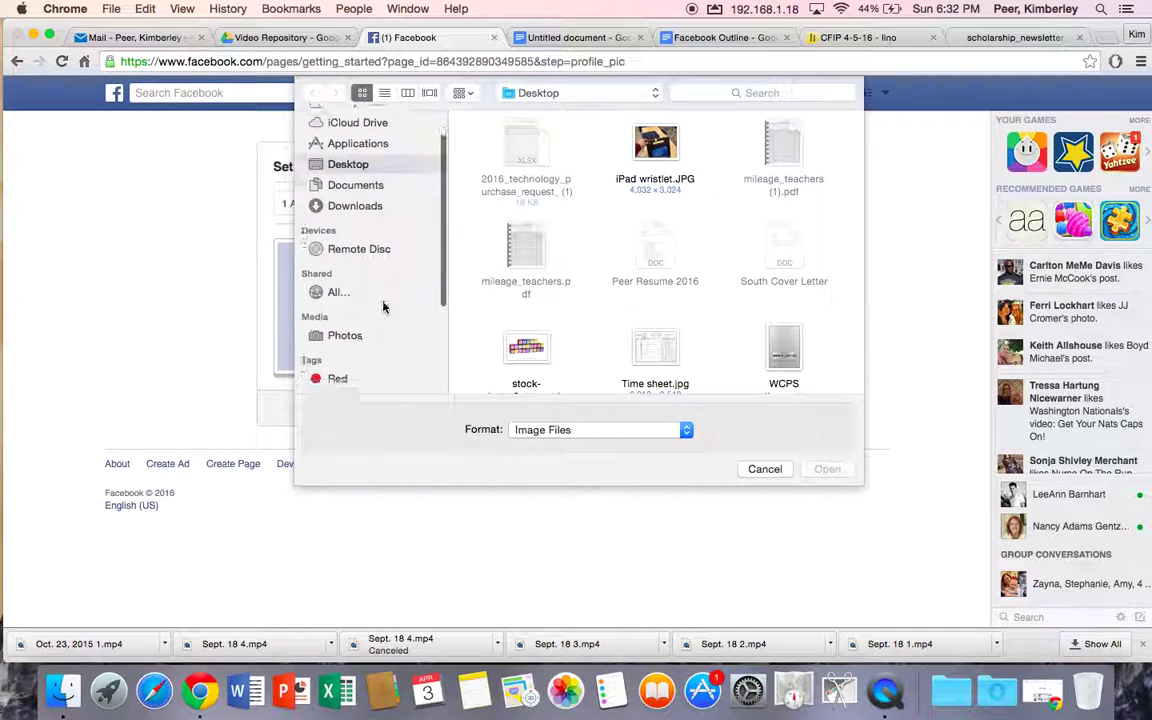
{"action": "scroll", "coordinate": [383, 307], "scroll_direction": "down", "scroll_amount": 2}
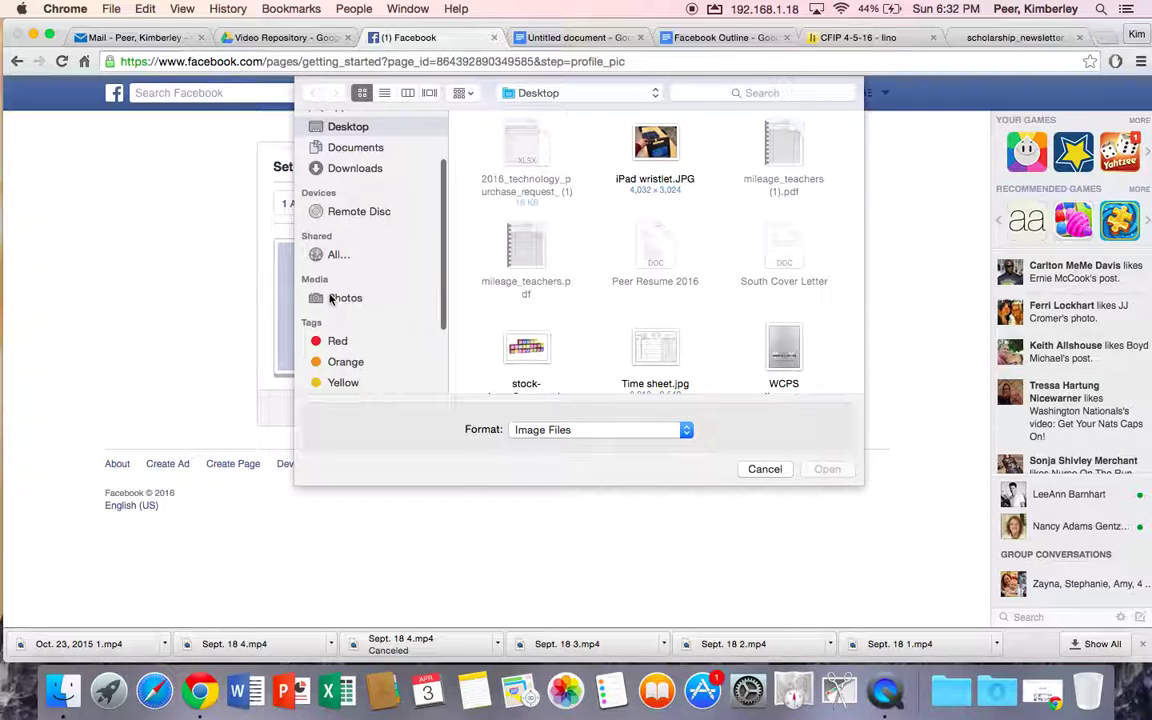
Select IMG_0230.JPG from the Photos library's Moments view and open it.
{"action": "left_click", "coordinate": [351, 300]}
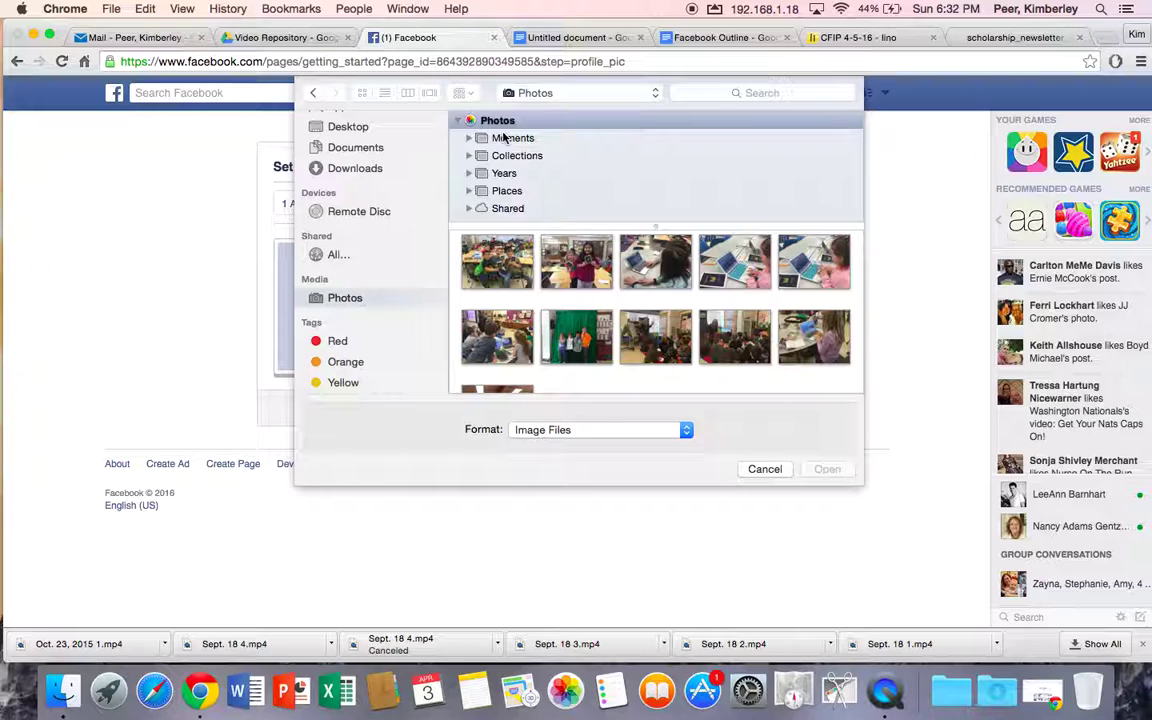
{"action": "left_click", "coordinate": [458, 122]}
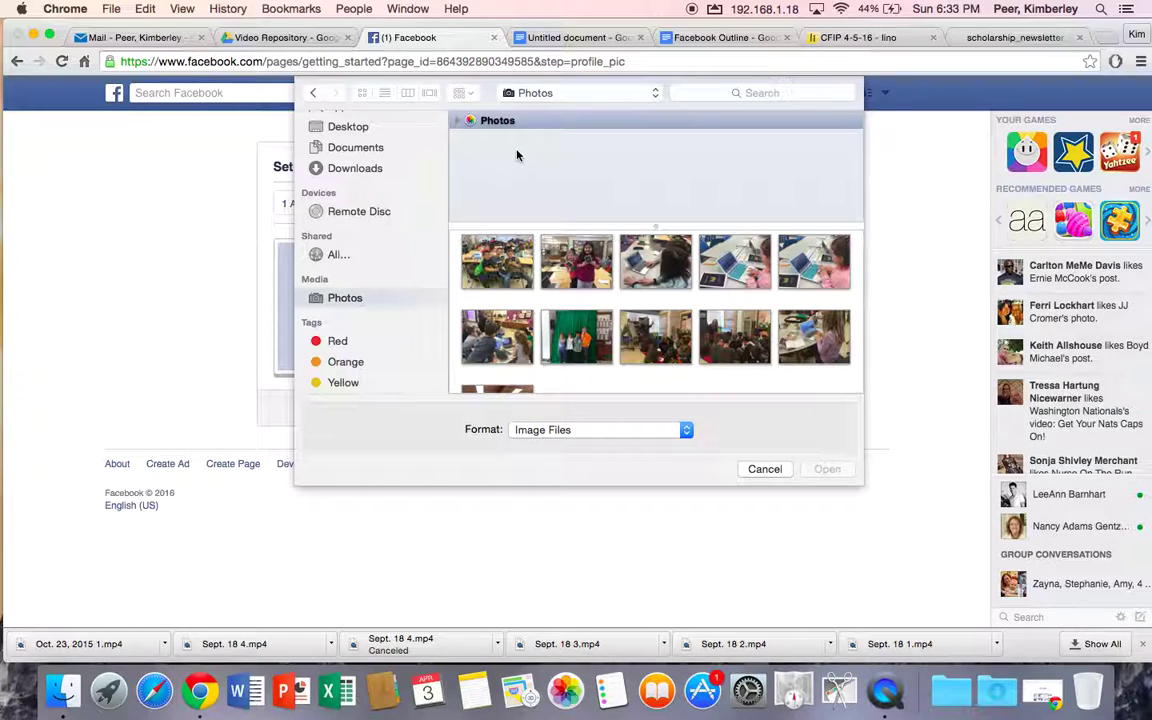
{"action": "scroll", "coordinate": [697, 322], "scroll_direction": "down", "scroll_amount": 1}
{"action": "scroll", "coordinate": [697, 322], "scroll_direction": "down", "scroll_amount": 3}
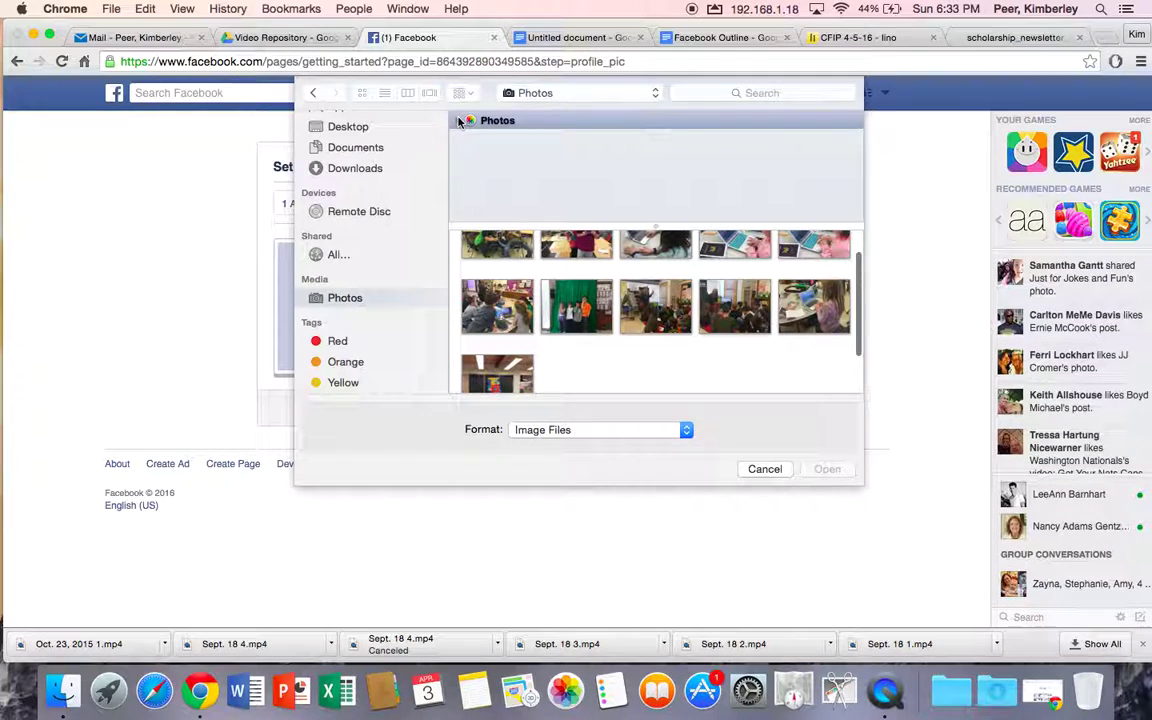
{"action": "left_click", "coordinate": [508, 139]}
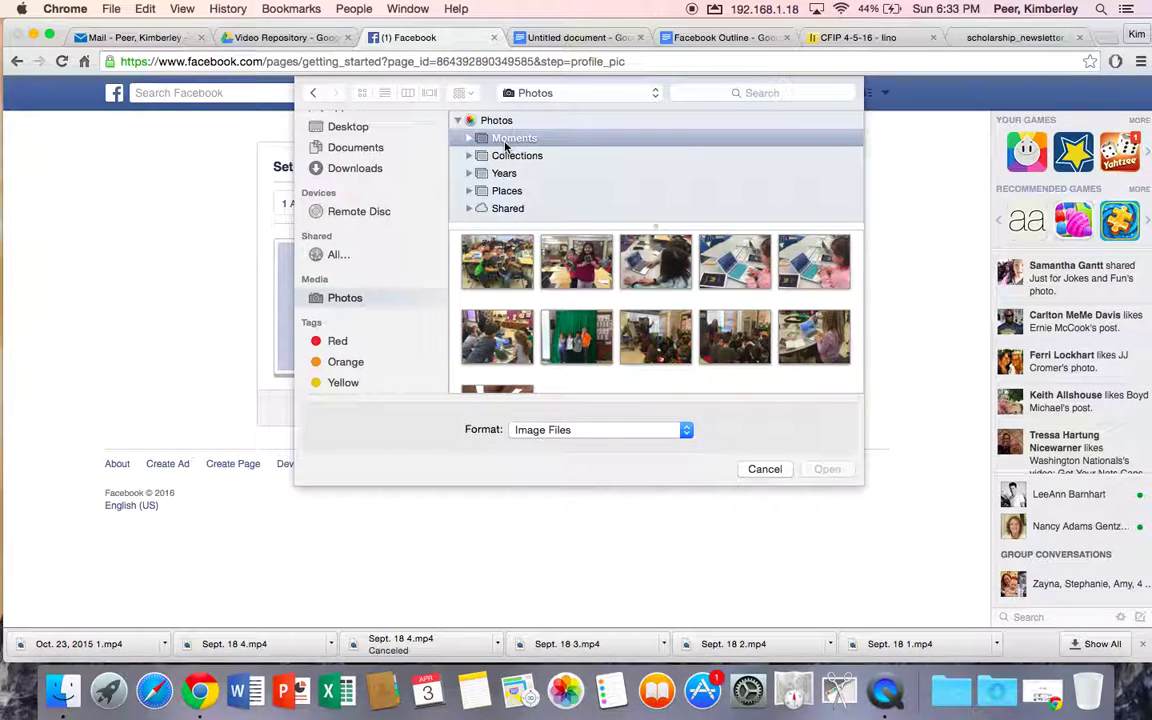
{"action": "scroll", "coordinate": [643, 330], "scroll_direction": "down", "scroll_amount": 3}
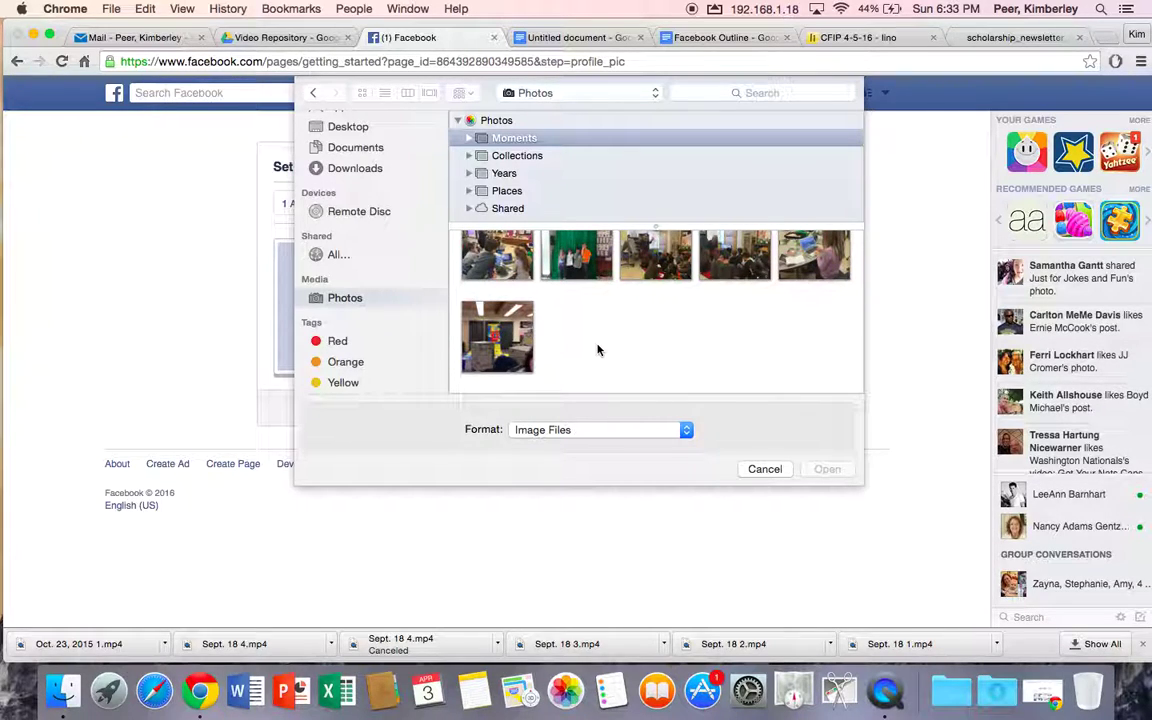
{"action": "scroll", "coordinate": [598, 350], "scroll_direction": "up", "scroll_amount": 1}
{"action": "scroll", "coordinate": [598, 350], "scroll_direction": "up", "scroll_amount": 3}
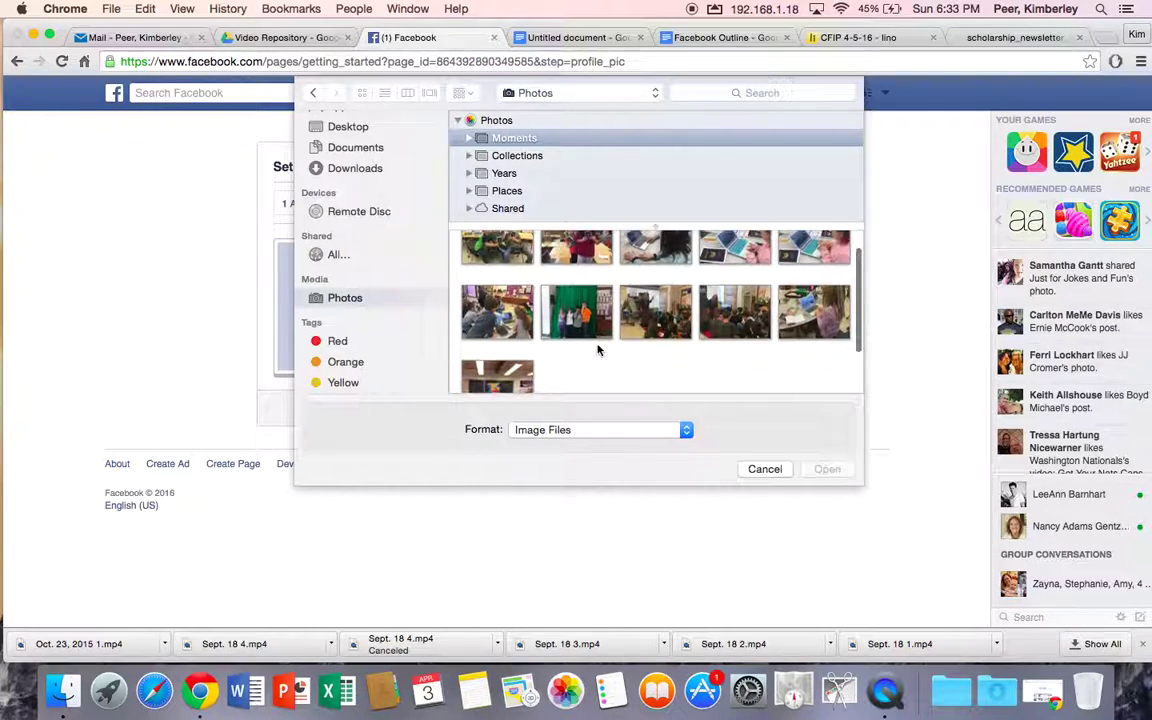
{"action": "scroll", "coordinate": [599, 348], "scroll_direction": "down", "scroll_amount": 1}
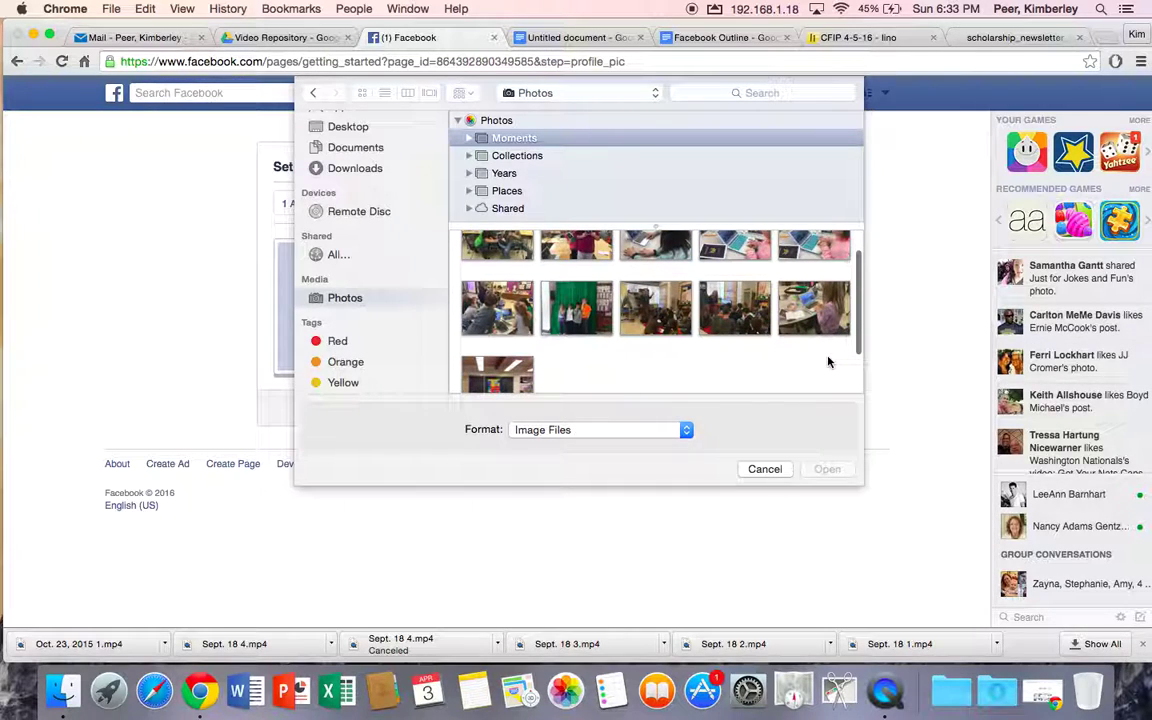
{"action": "scroll", "coordinate": [825, 355], "scroll_direction": "up", "scroll_amount": 1}
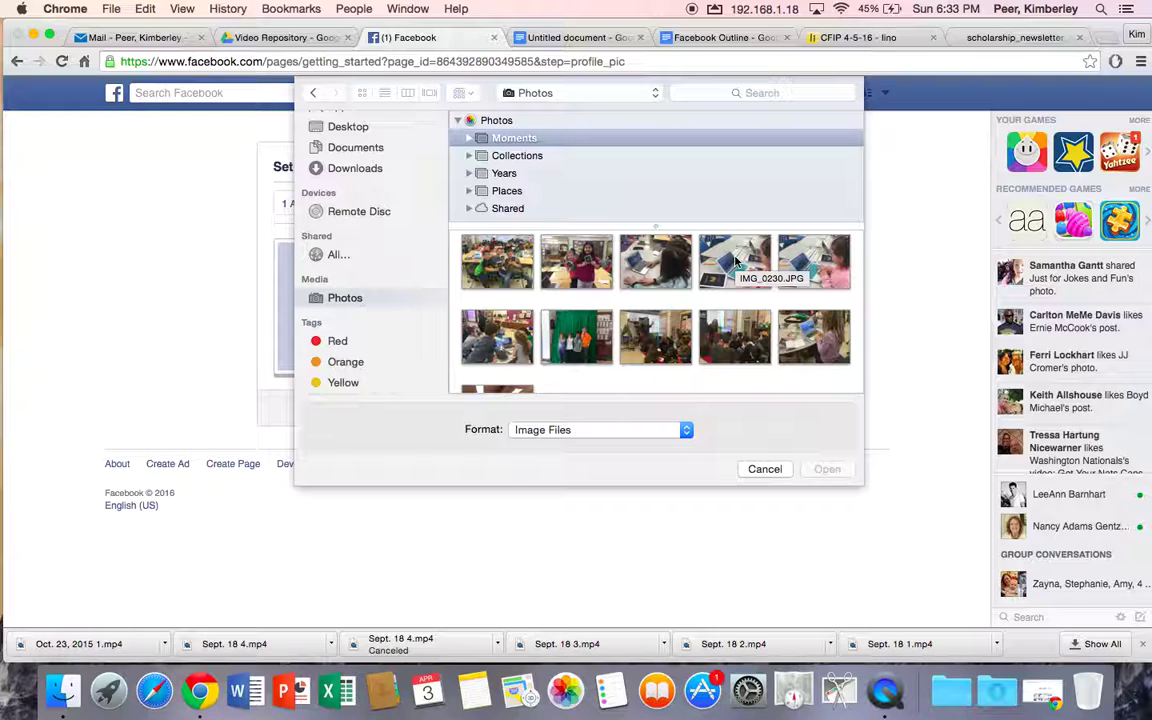
{"action": "left_click", "coordinate": [736, 261]}
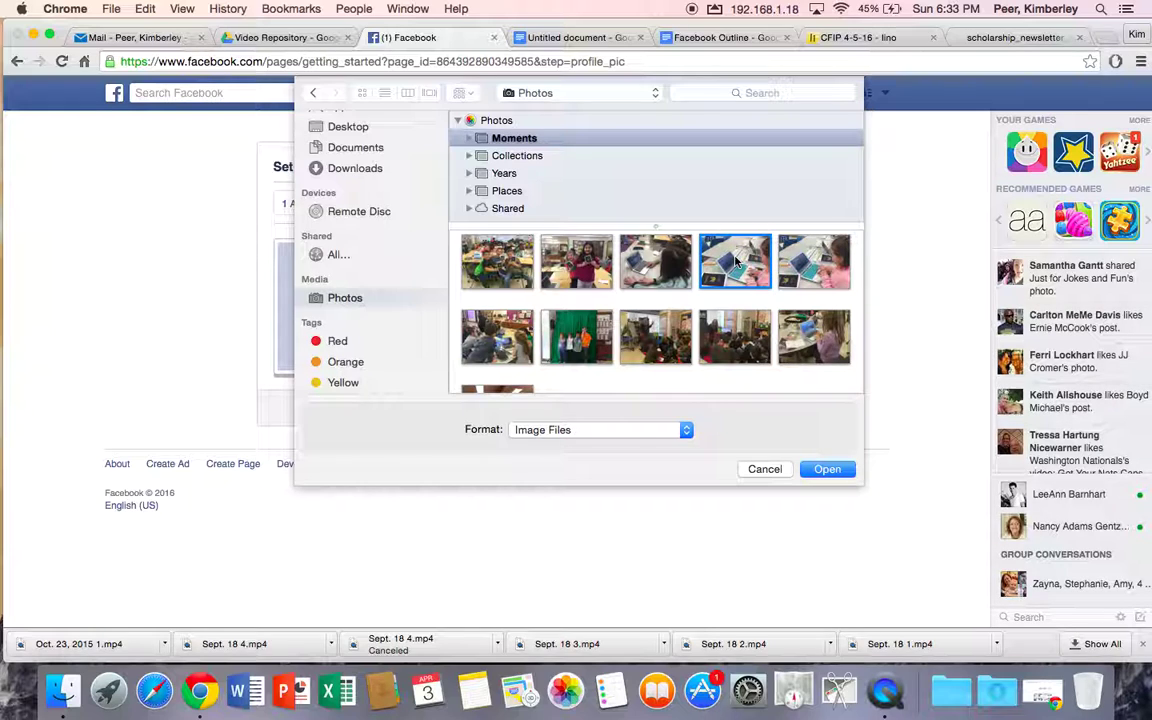
{"action": "left_click", "coordinate": [841, 471]}
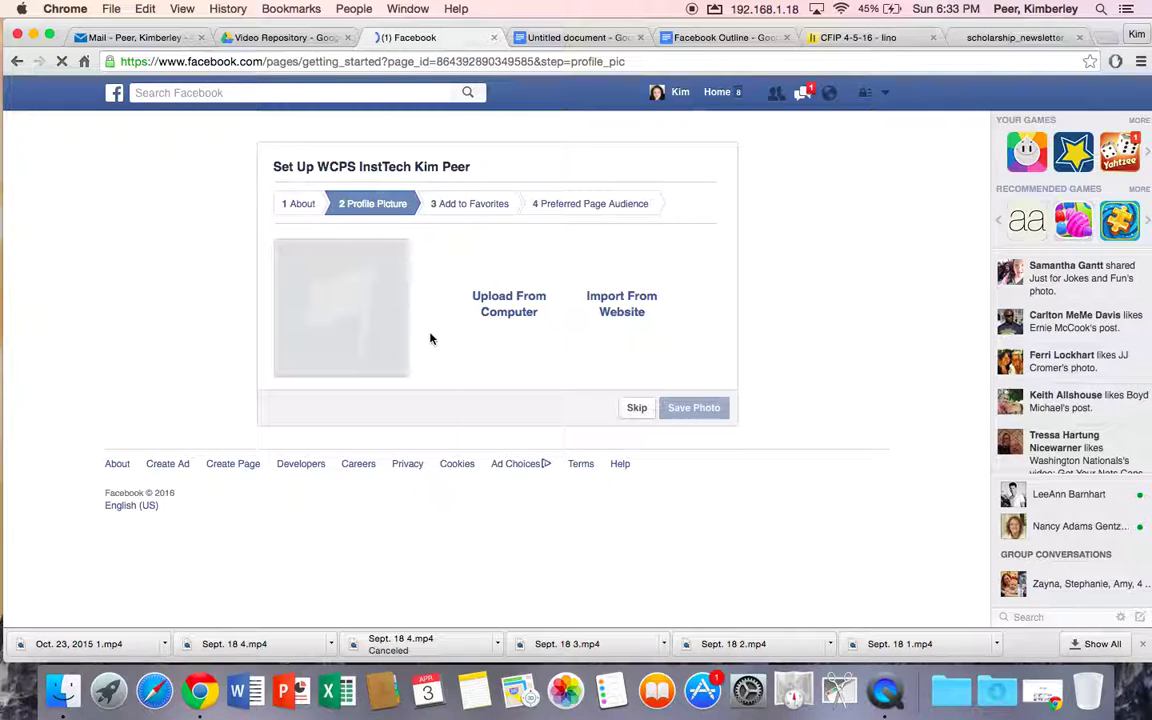
Upload the laptop photo IMG_0230.JPG from the computer and advance the wizard to step 3.
{"action": "left_click", "coordinate": [537, 318]}
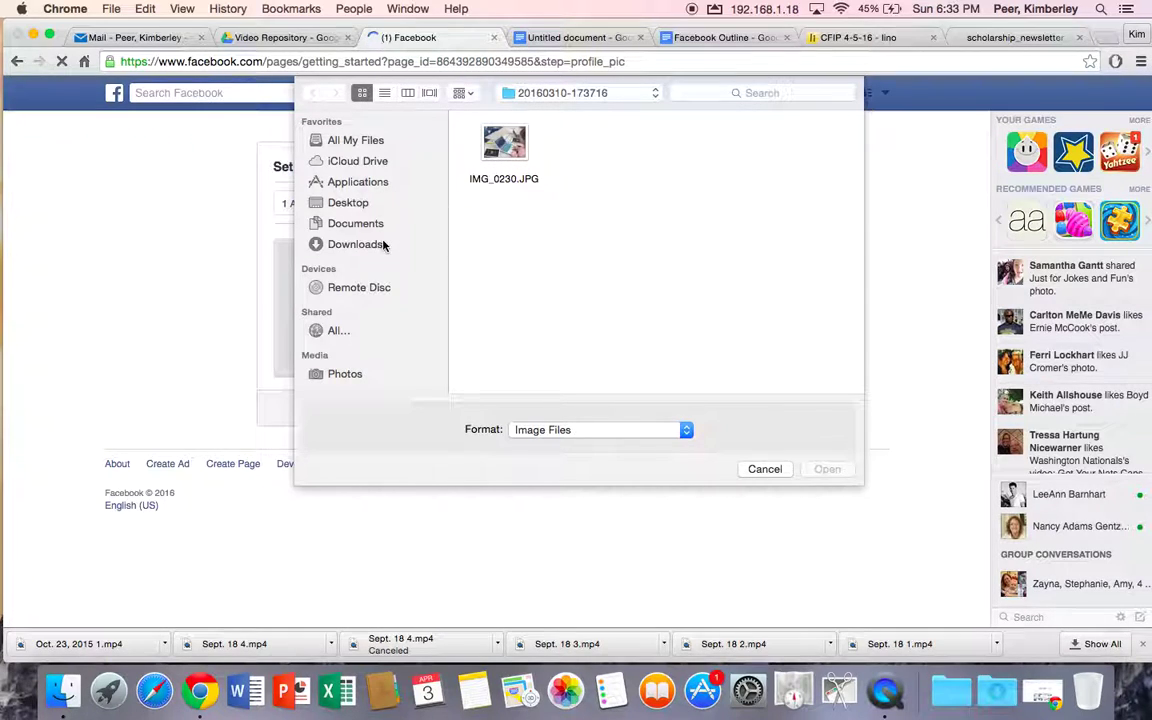
{"action": "left_click_drag", "start_coordinate": [458, 128], "coordinate": [593, 185]}
{"action": "left_click", "coordinate": [838, 469]}
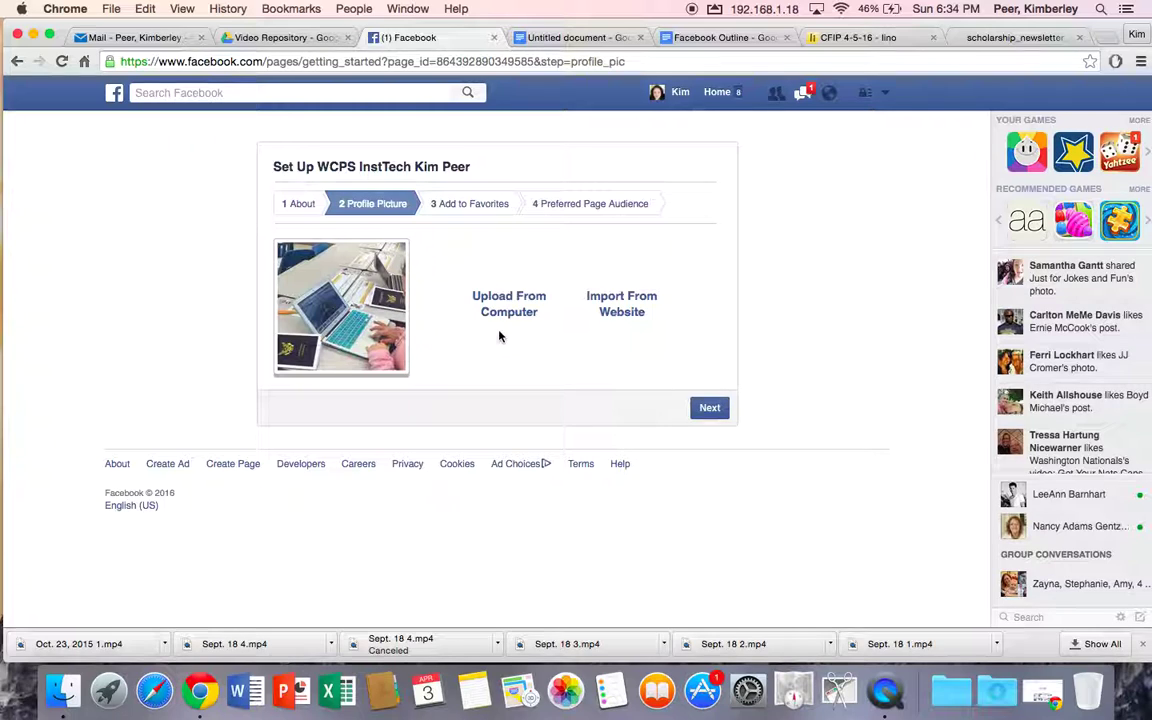
{"action": "left_click", "coordinate": [709, 408]}
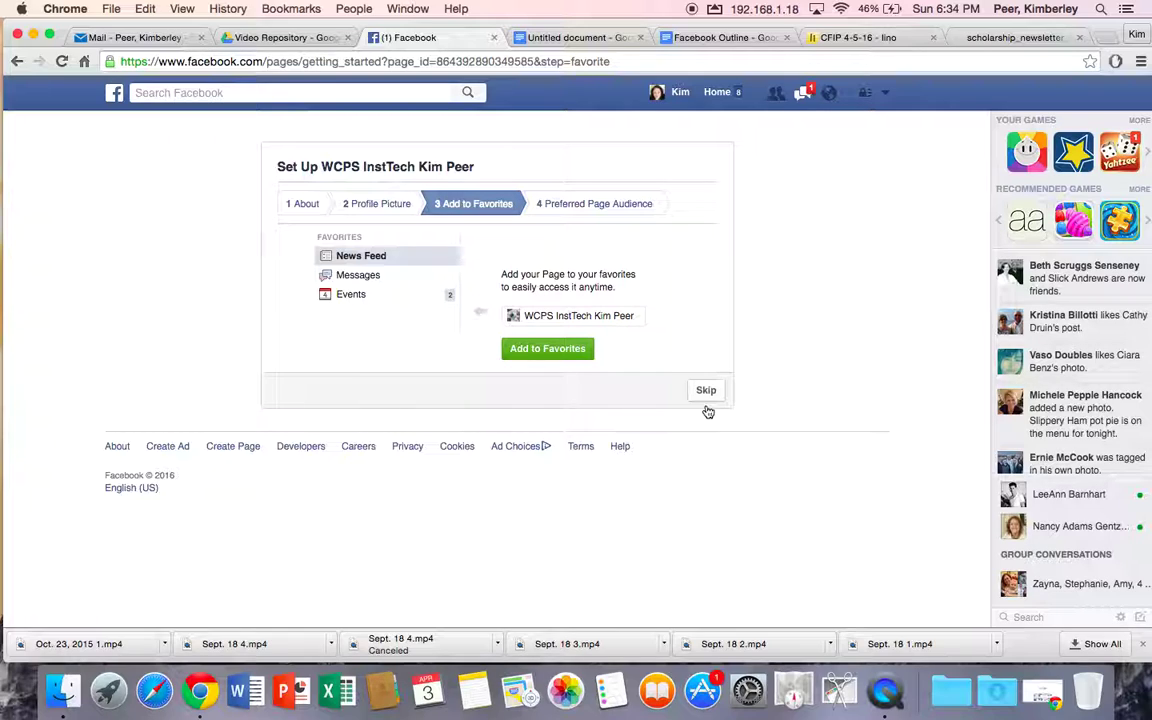
Add the WCPS InstTech Kim Peer Page to favorites and go on to step 4.
{"action": "left_click", "coordinate": [535, 352]}
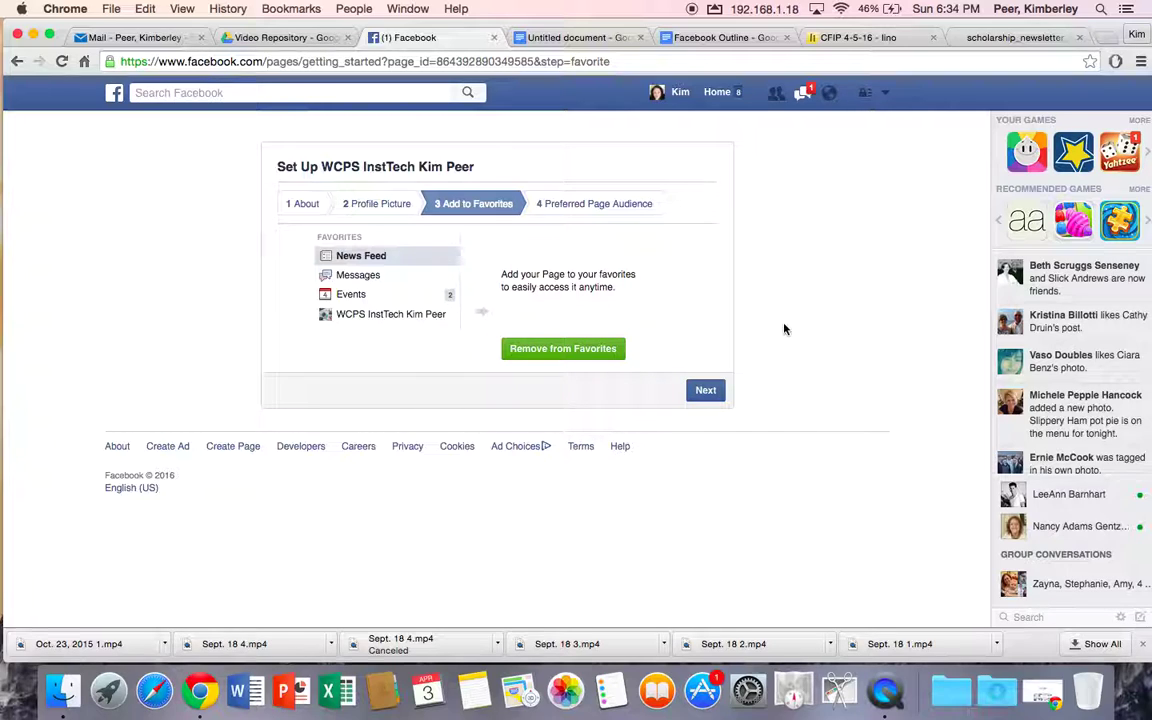
{"action": "left_click", "coordinate": [703, 389]}
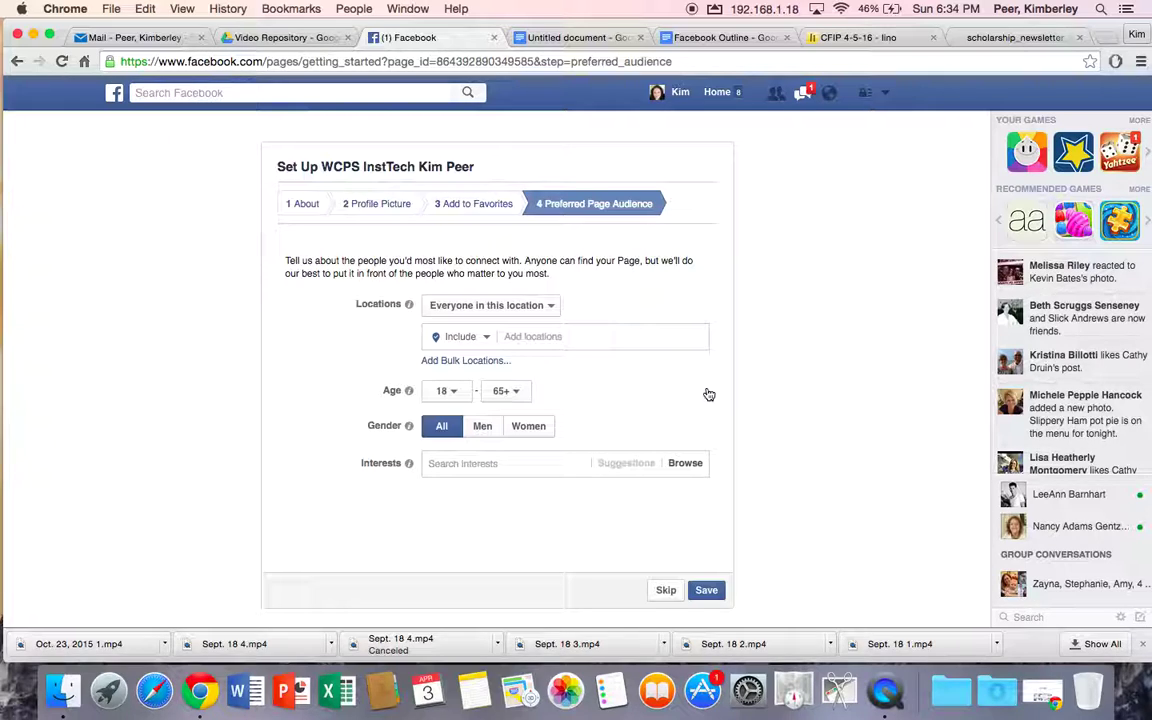
Review the location options, keeping Everyone in this location.
{"action": "left_click", "coordinate": [487, 338]}
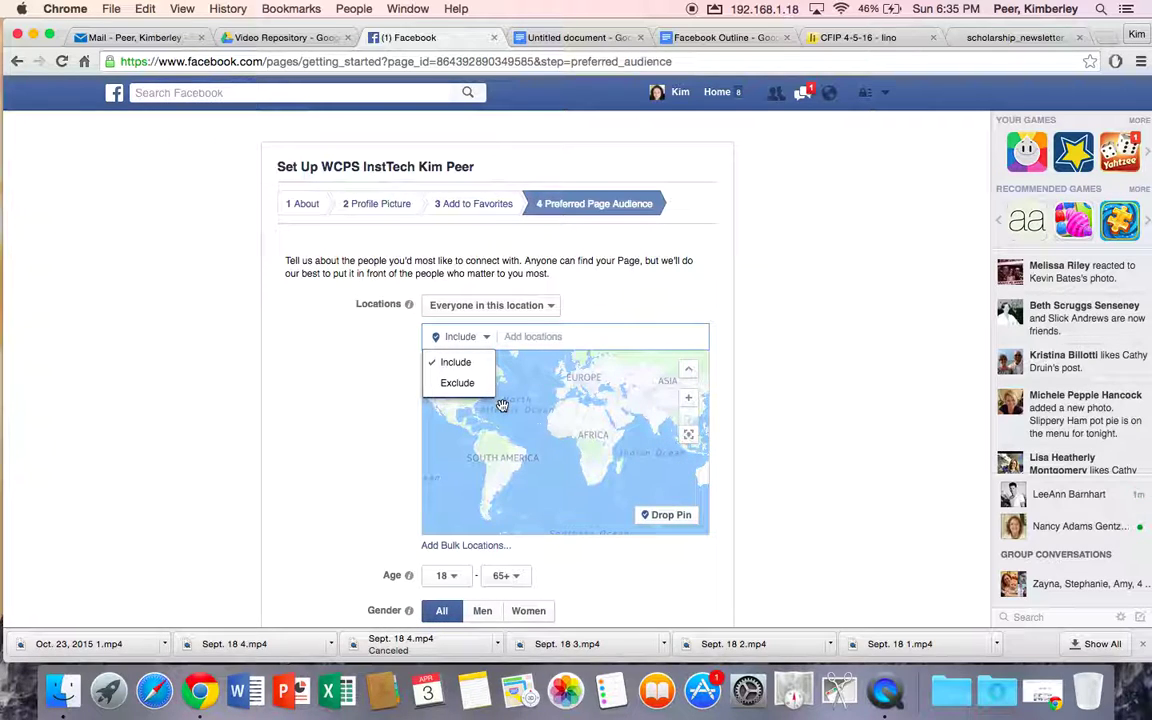
{"action": "left_click", "coordinate": [360, 411]}
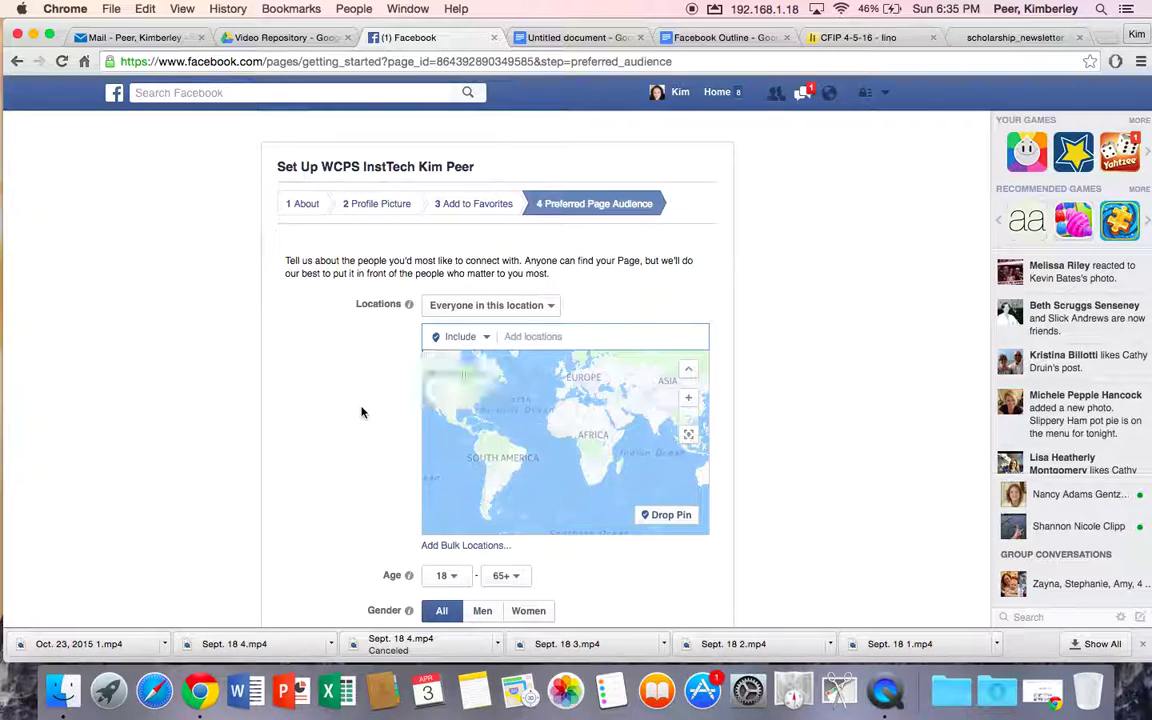
{"action": "left_click", "coordinate": [550, 309]}
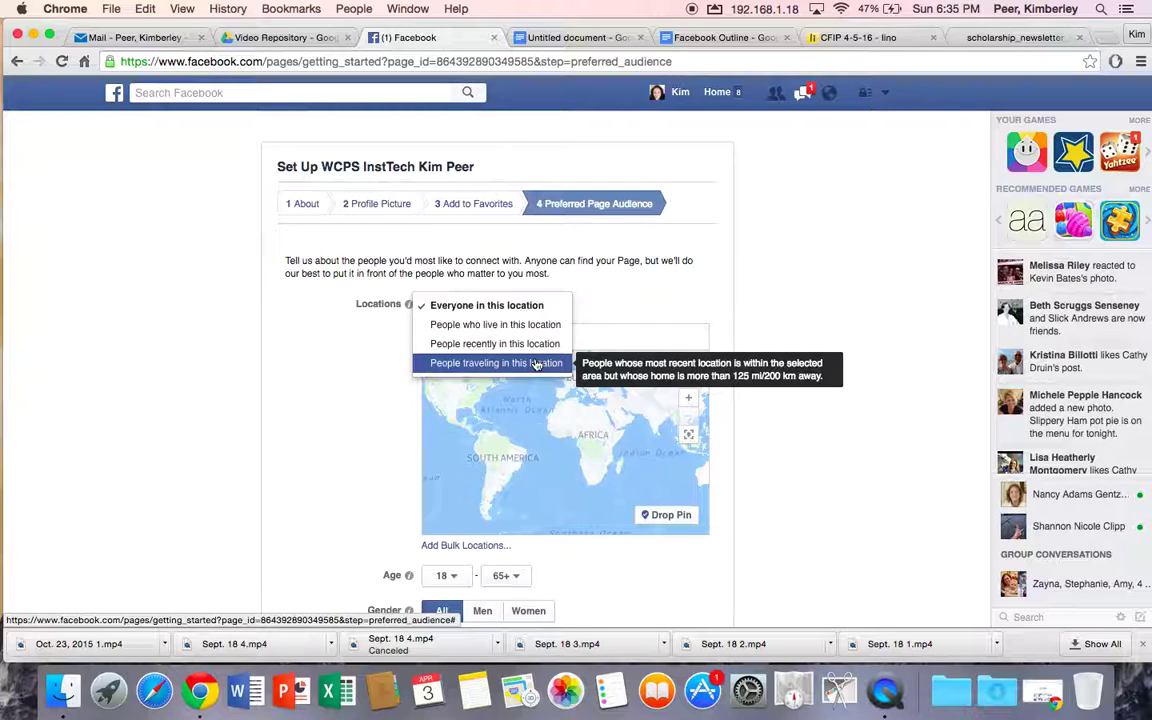
{"action": "left_click", "coordinate": [314, 386]}
Lower the audience's minimum age from 18 to 13 and save the preferred audience.
{"action": "scroll", "coordinate": [314, 387], "scroll_direction": "down", "scroll_amount": 2}
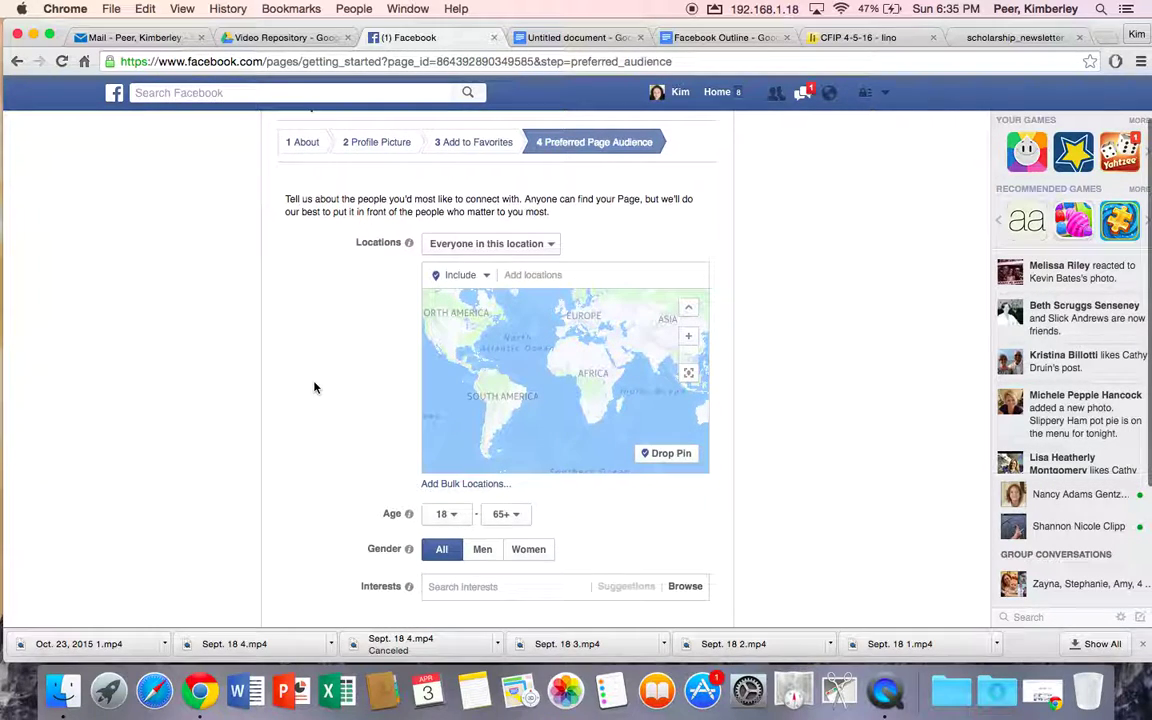
{"action": "scroll", "coordinate": [314, 387], "scroll_direction": "down", "scroll_amount": 1}
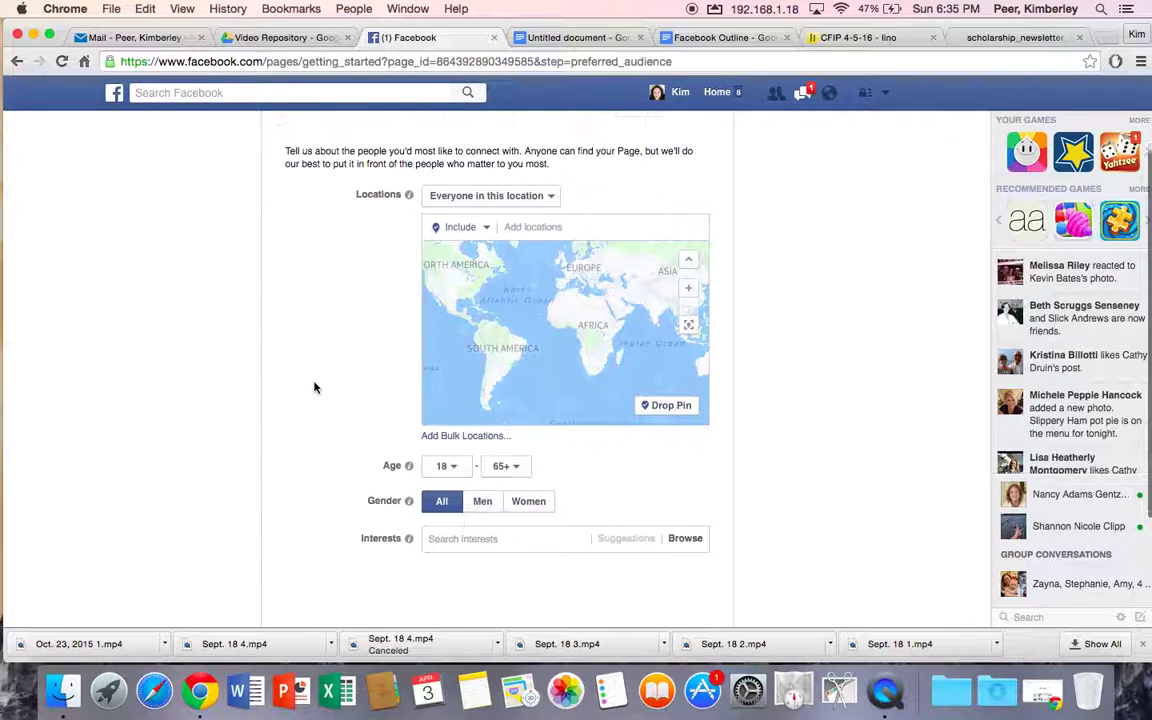
{"action": "scroll", "coordinate": [314, 387], "scroll_direction": "down", "scroll_amount": 2}
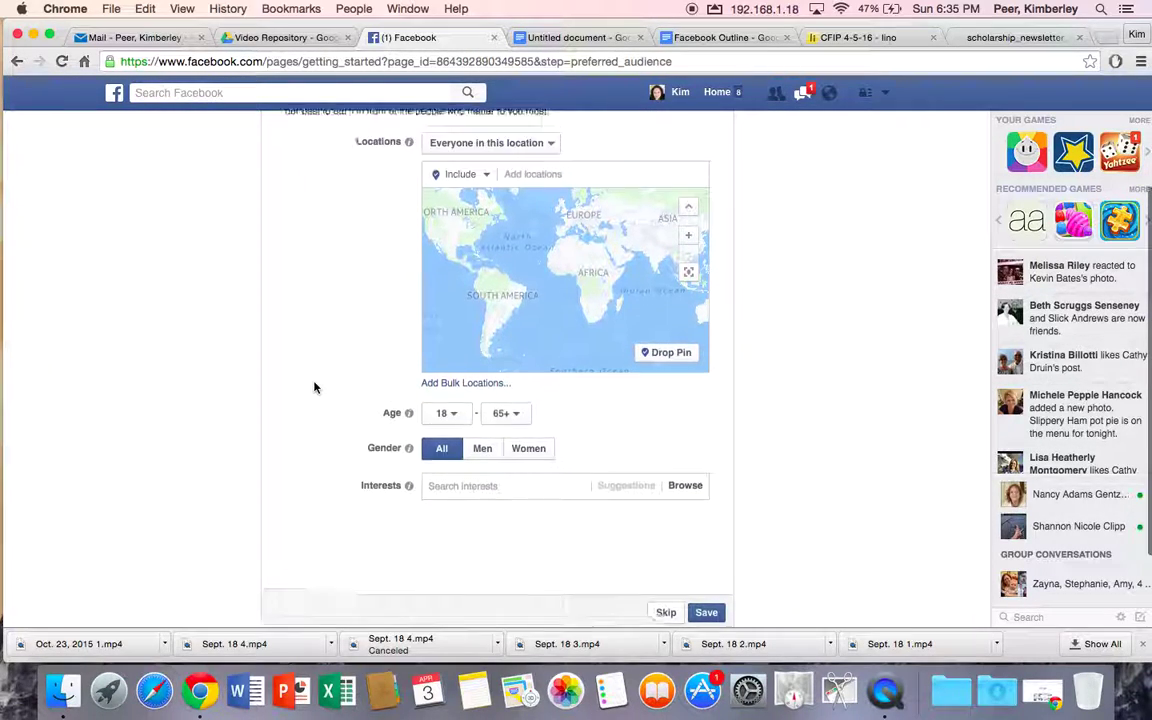
{"action": "scroll", "coordinate": [314, 387], "scroll_direction": "up", "scroll_amount": 2}
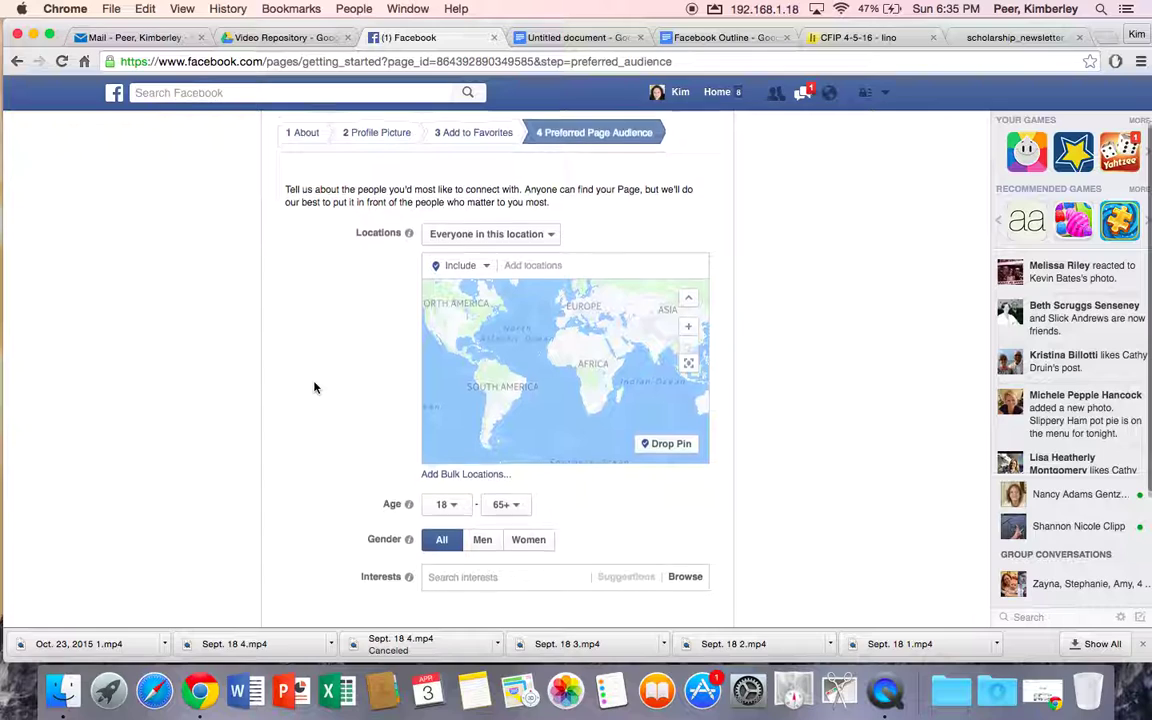
{"action": "scroll", "coordinate": [314, 387], "scroll_direction": "down", "scroll_amount": 2}
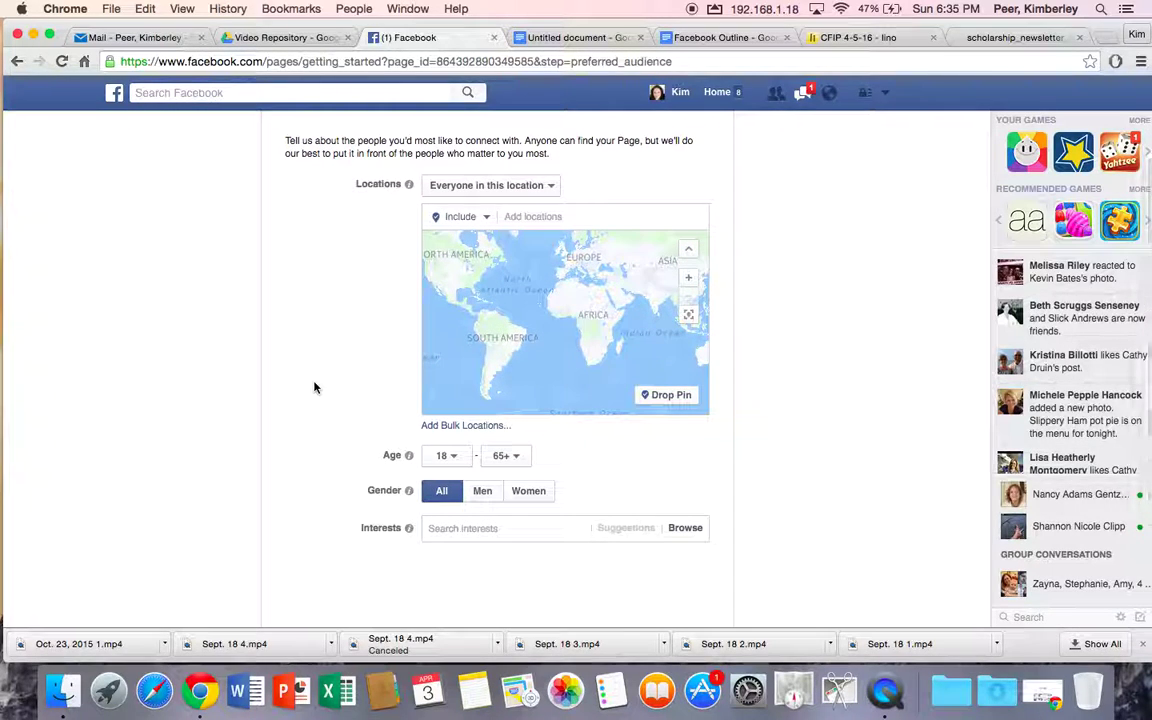
{"action": "scroll", "coordinate": [314, 387], "scroll_direction": "down", "scroll_amount": 3}
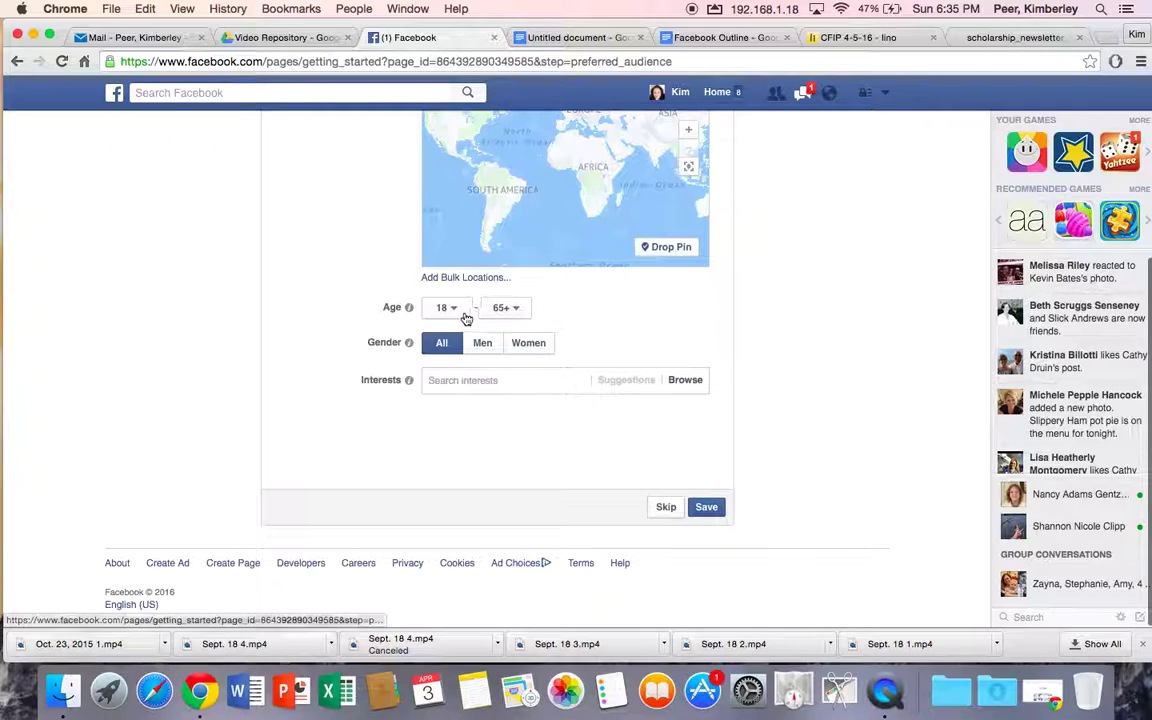
{"action": "left_click", "coordinate": [455, 310]}
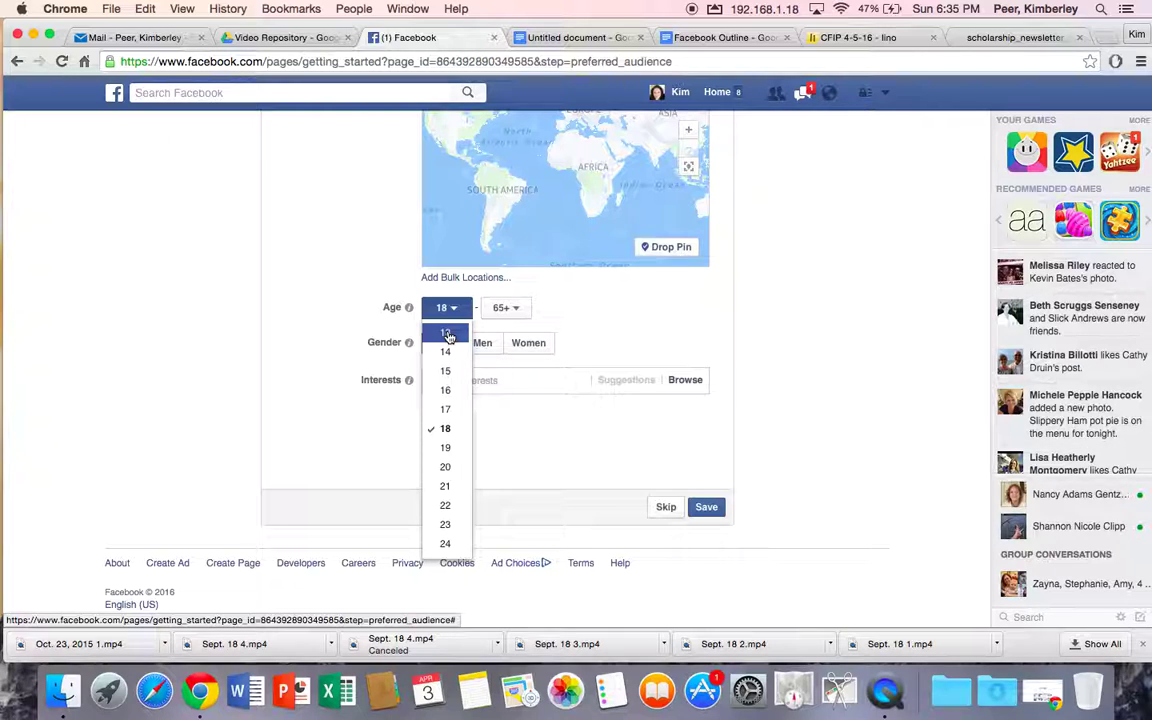
{"action": "left_click", "coordinate": [446, 333]}
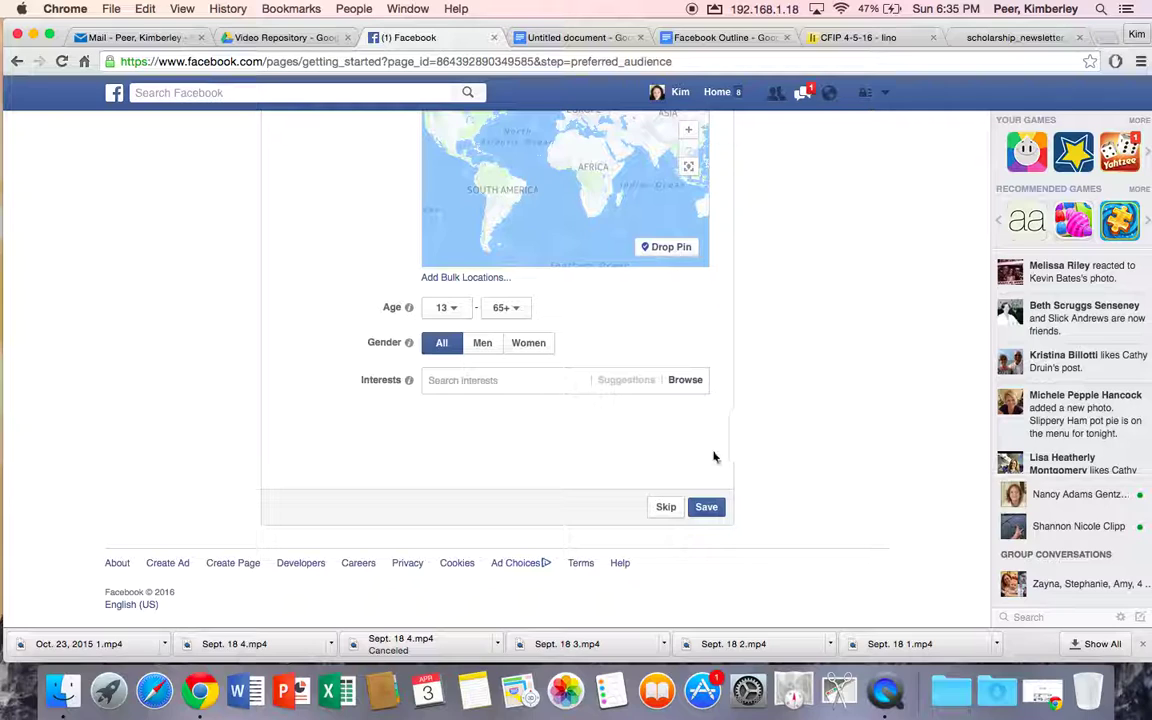
{"action": "left_click", "coordinate": [709, 510]}
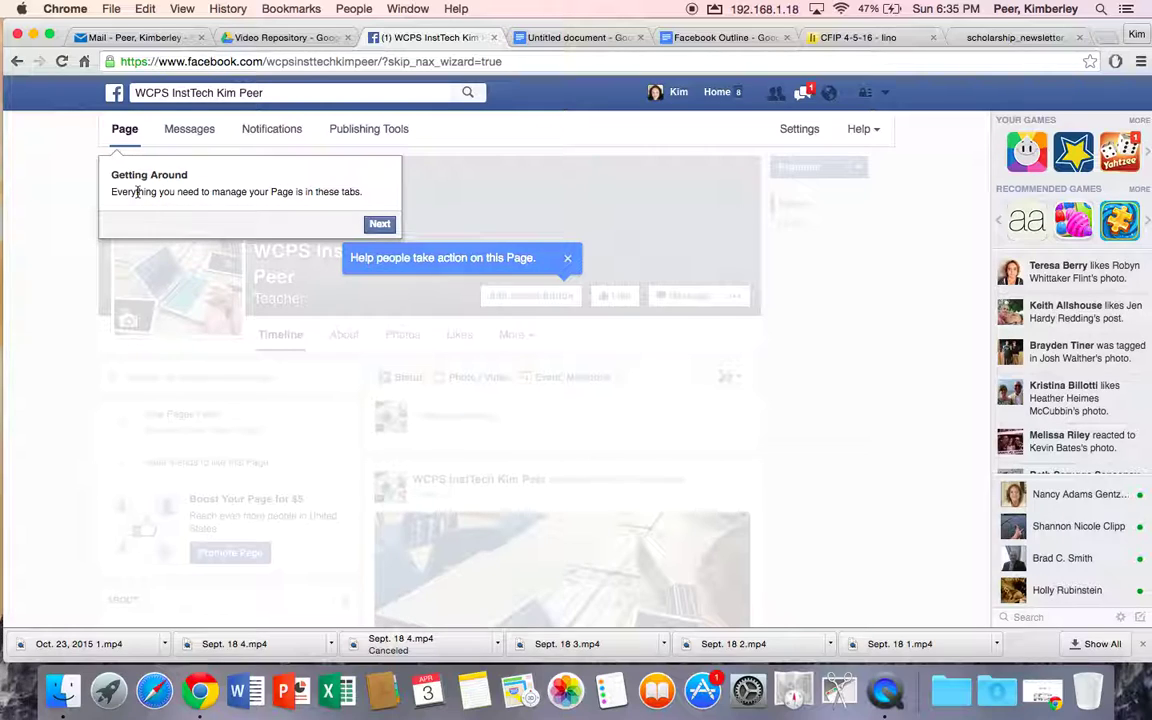
Like the page and step through the Getting Around, Invite Your Friends and Suggest Page tips.
{"action": "left_click", "coordinate": [382, 225]}
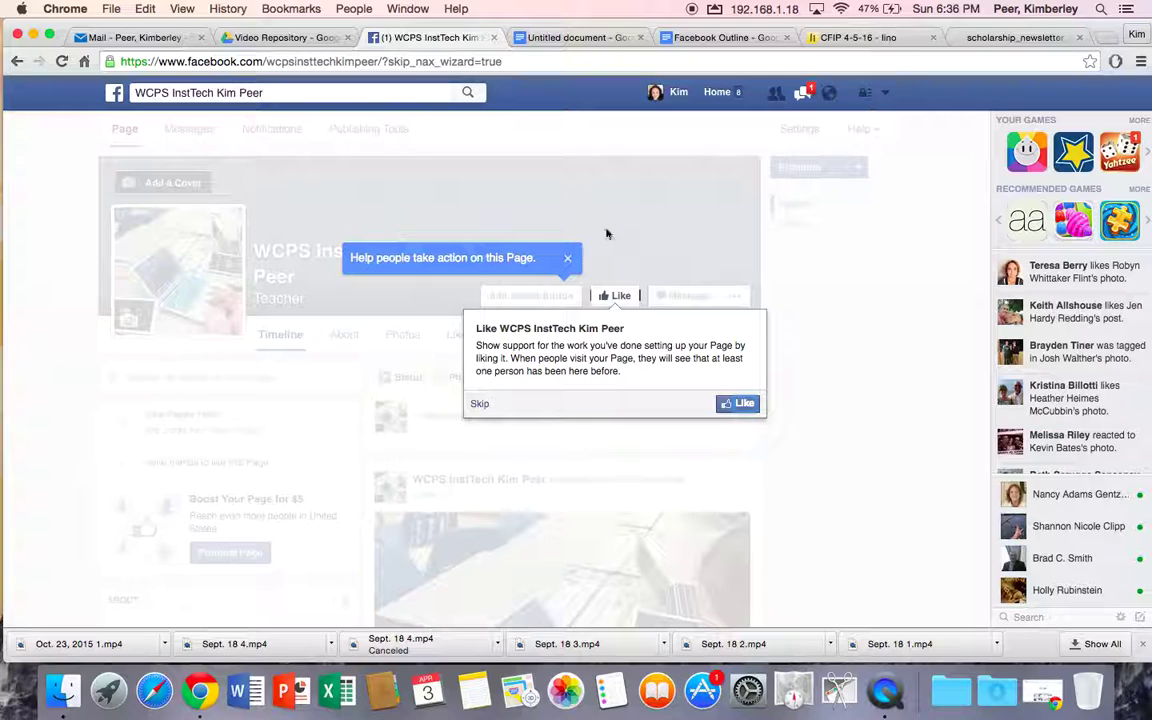
{"action": "left_click", "coordinate": [739, 403]}
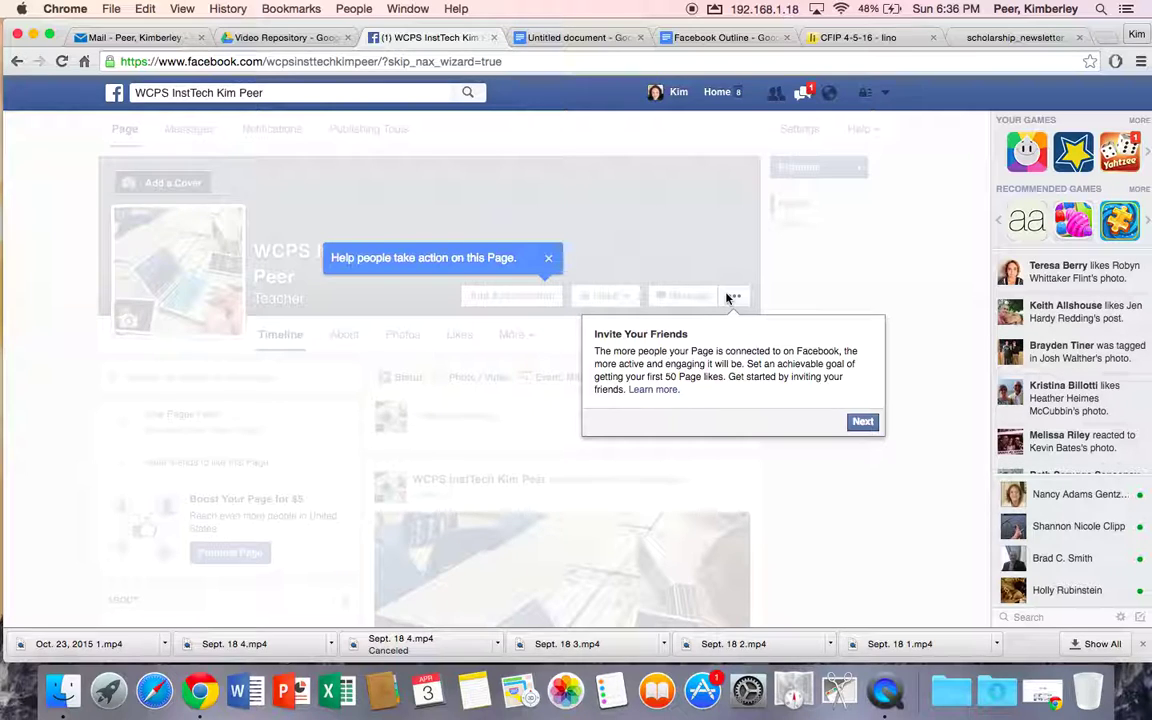
{"action": "left_click", "coordinate": [863, 423]}
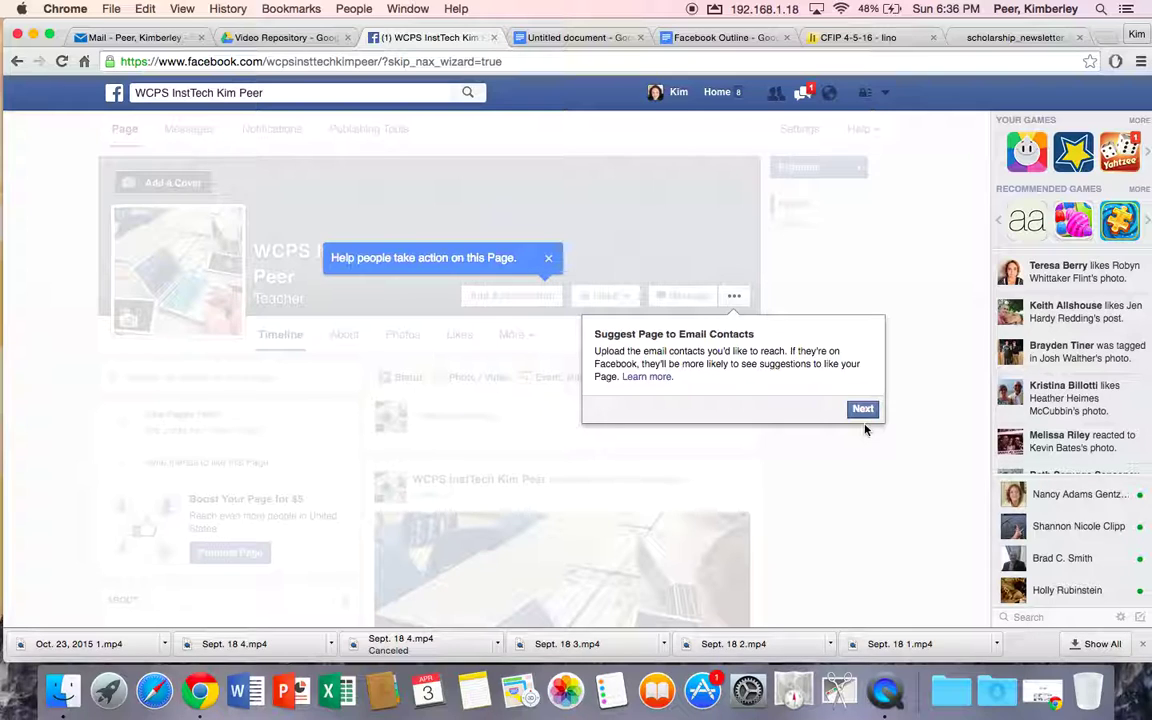
{"action": "left_click", "coordinate": [864, 414]}
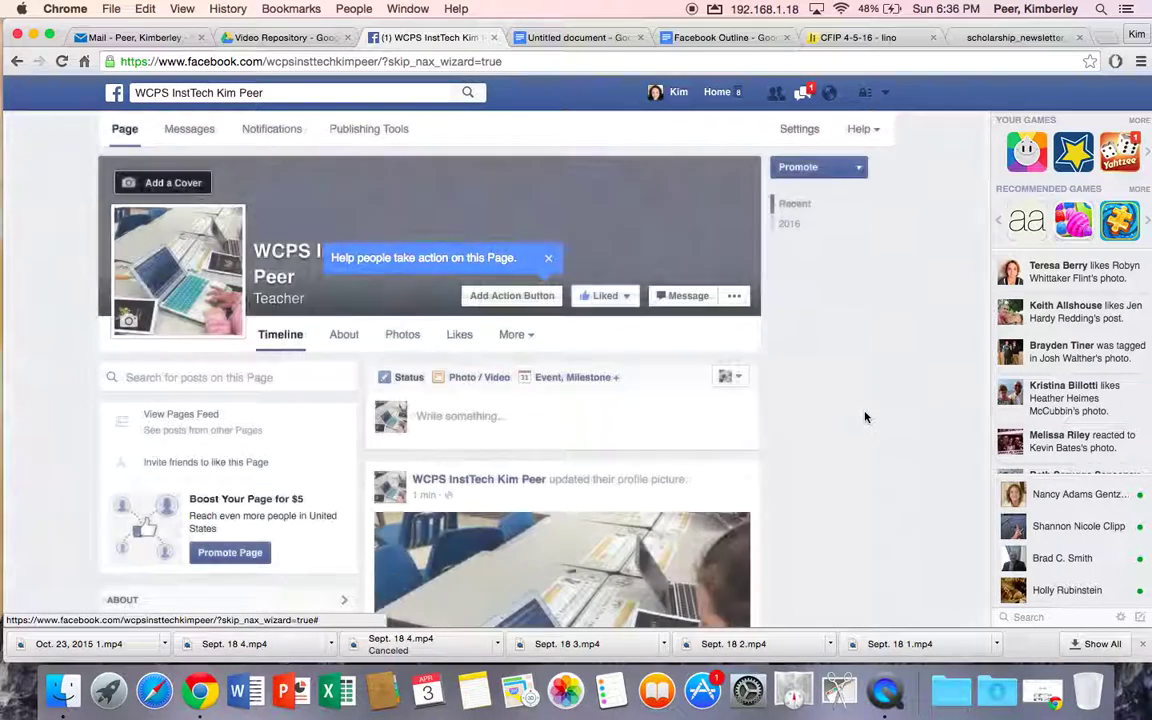